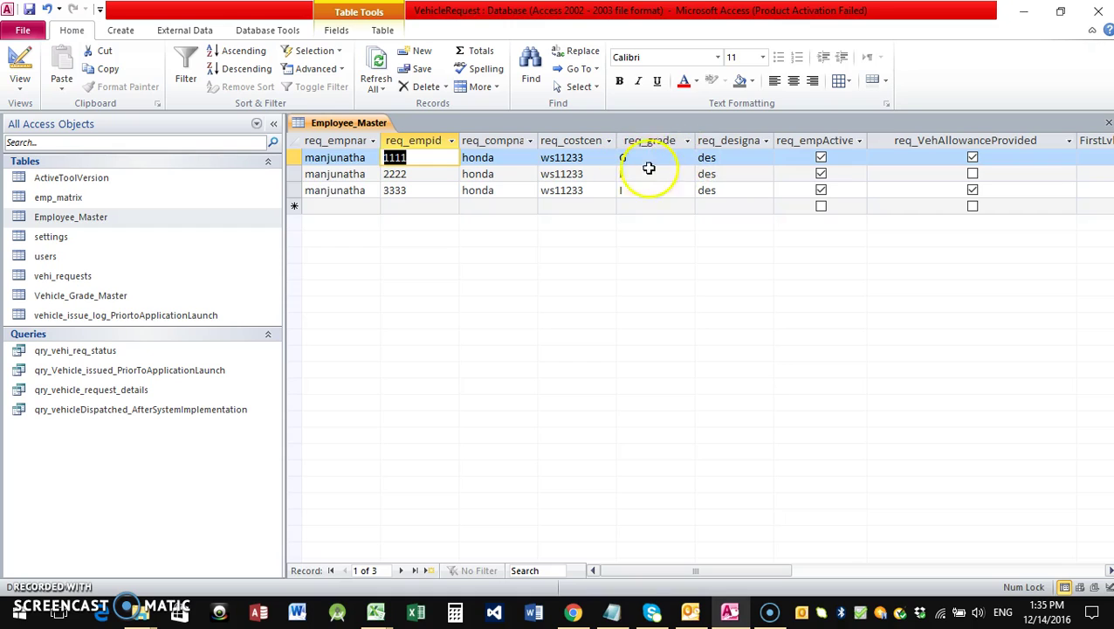
Review the grade and vehicle allowance values of the three employee records in the Employee_Master table.
left_click(627, 158)
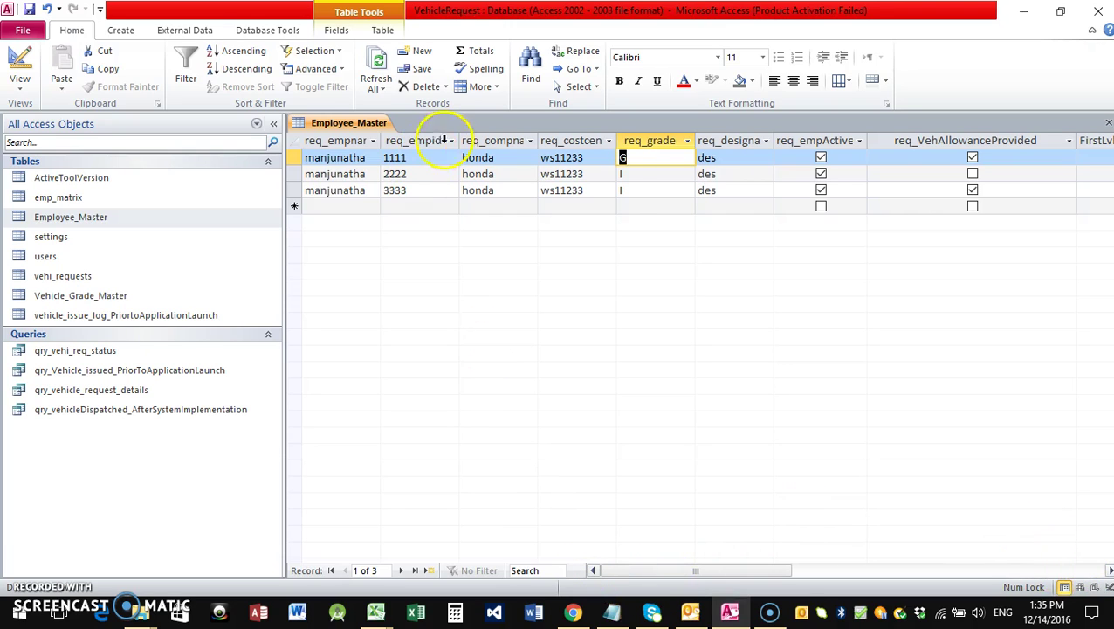
left_click(634, 173)
left_click(640, 174)
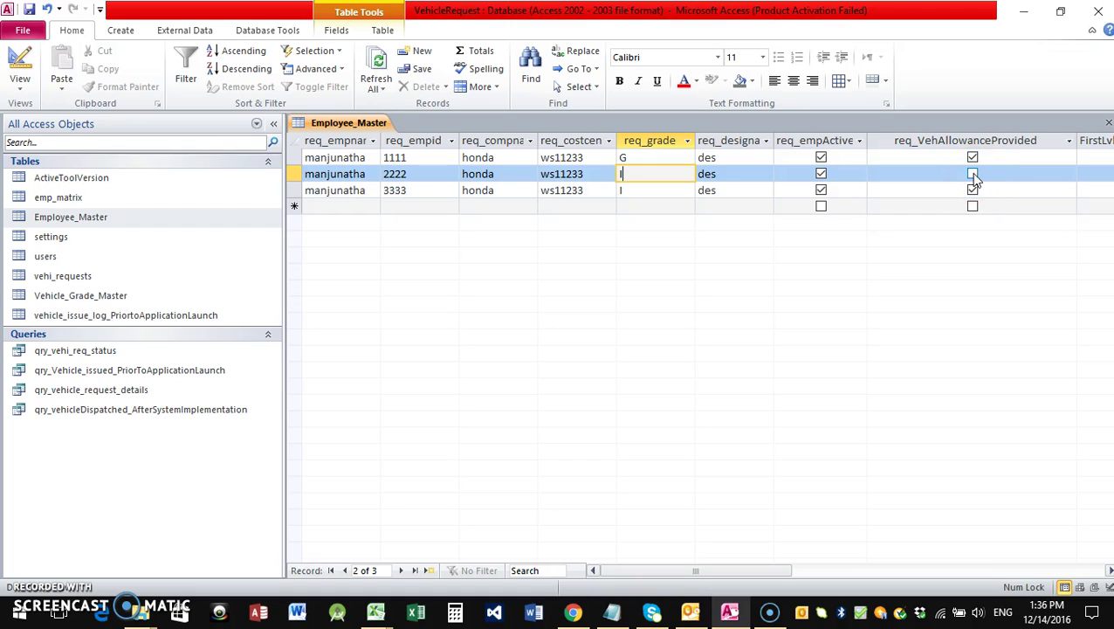
left_click(651, 194)
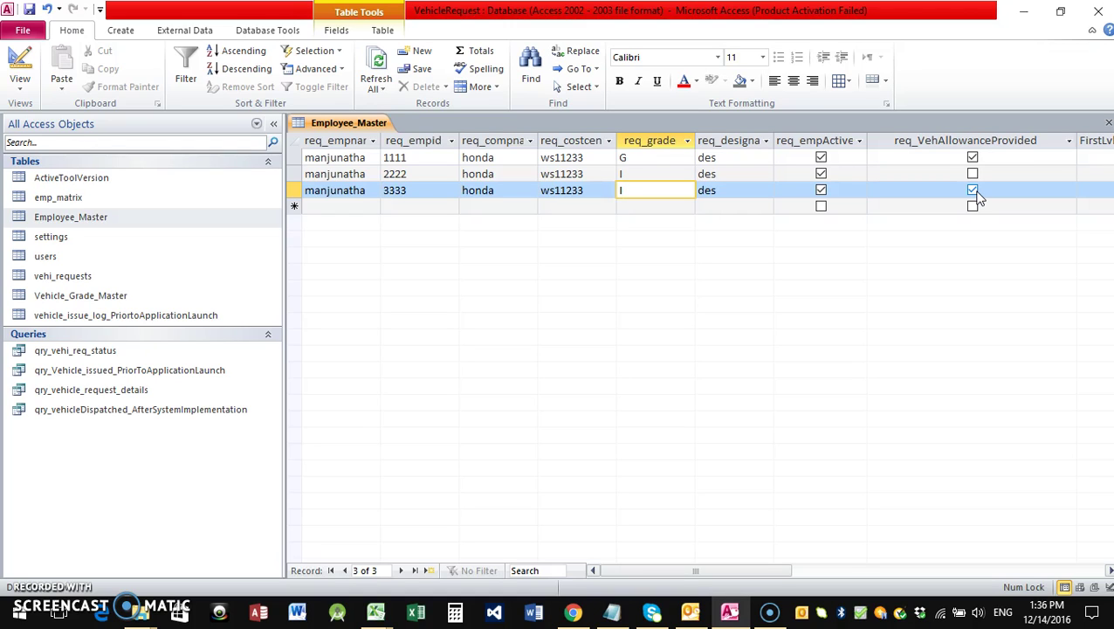
Switch to the requestform.xlsm workbook in Excel, launch a vehicle request and try to log in with the grade G employee's ID.
left_click(1023, 12)
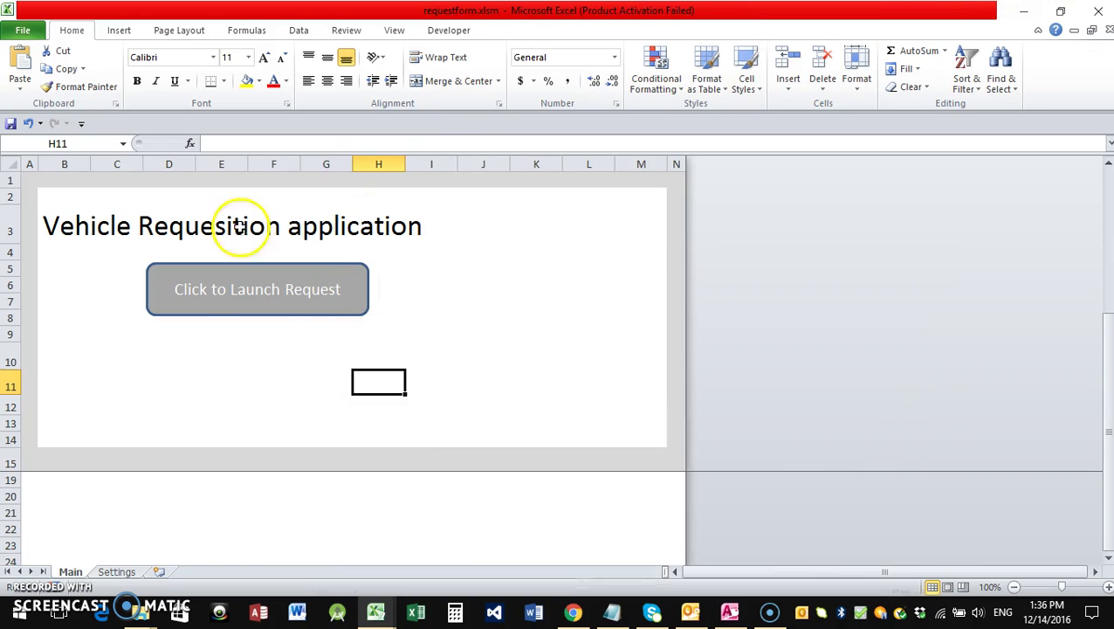
left_click(228, 297)
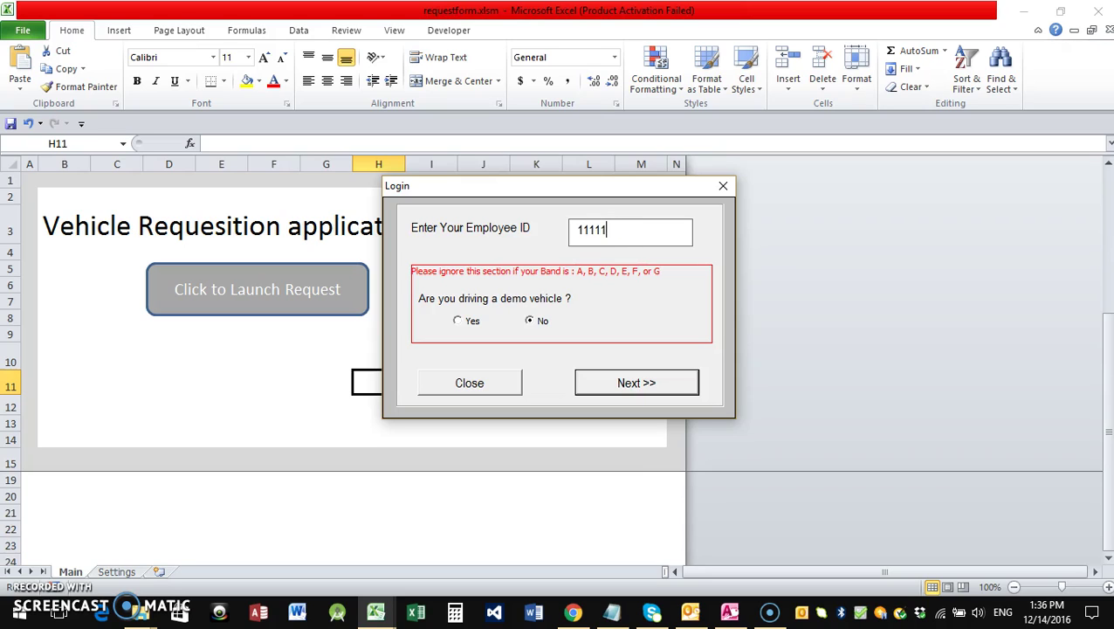
key("BackSpace")
left_click(620, 393)
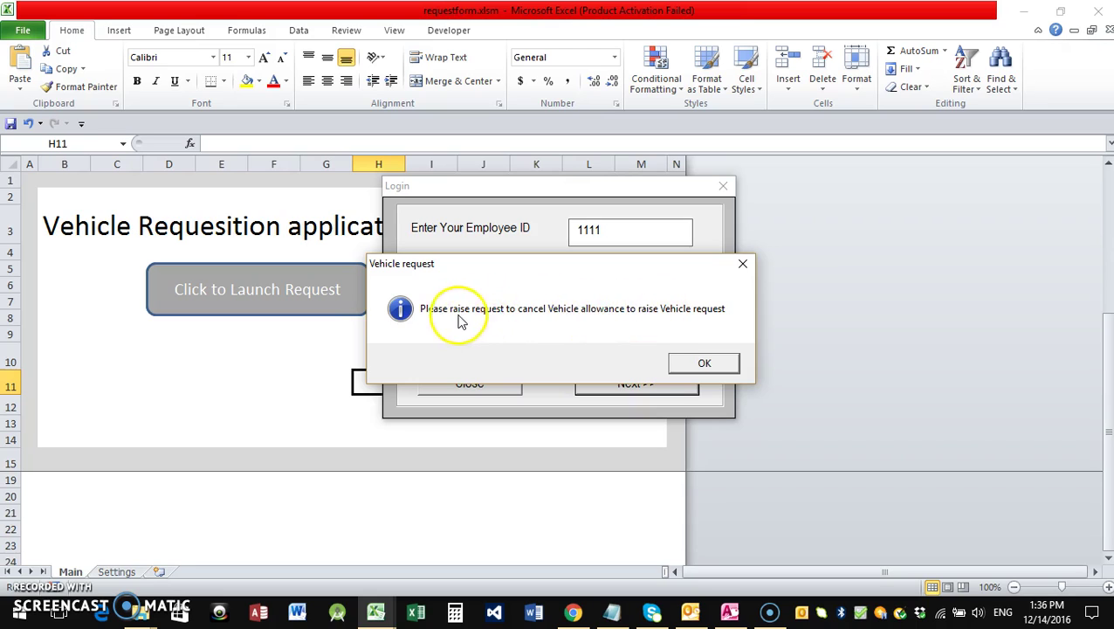
left_click(704, 364)
Log in with the ID of the grade I employee without vehicle allowance, checking the record in Access and answering No to driving a demo vehicle.
left_click(530, 321)
left_click_drag(614, 231, 552, 229)
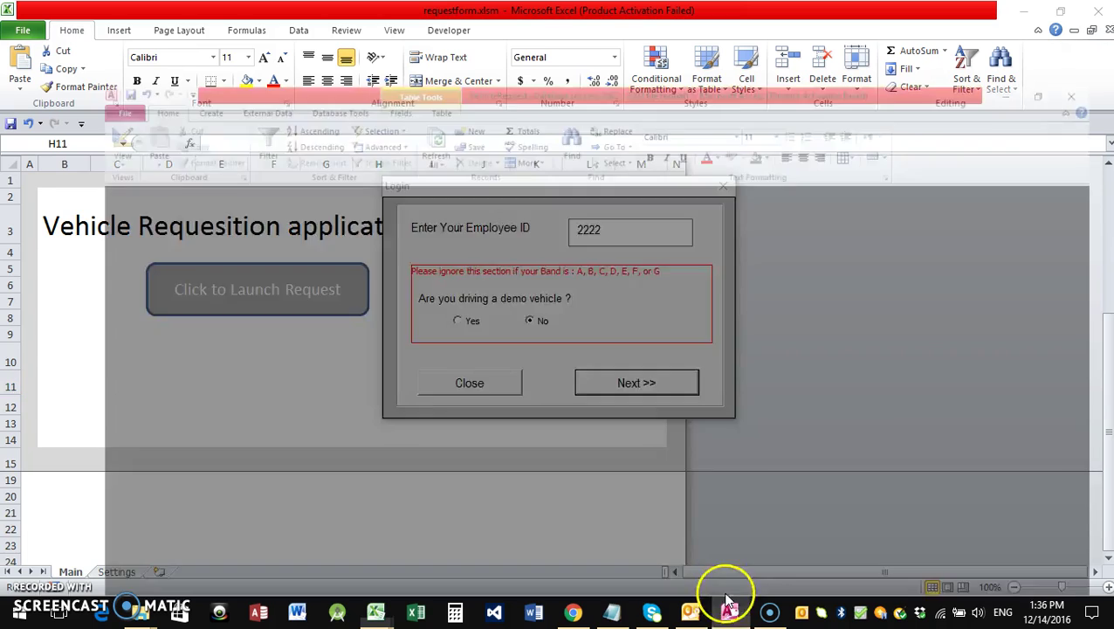
left_click(728, 609)
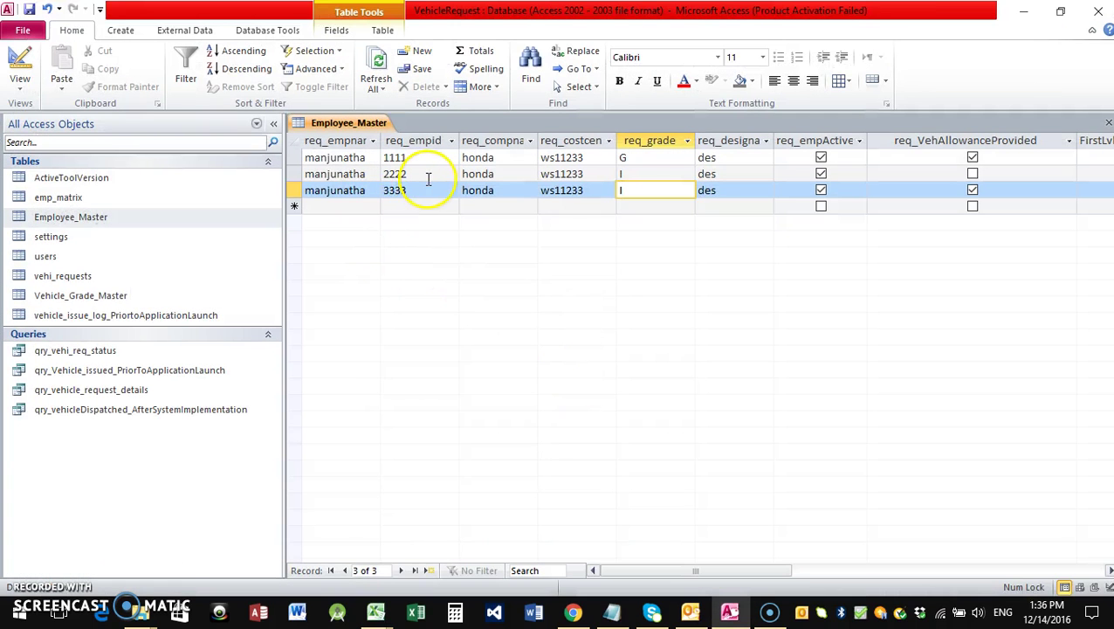
left_click(635, 174)
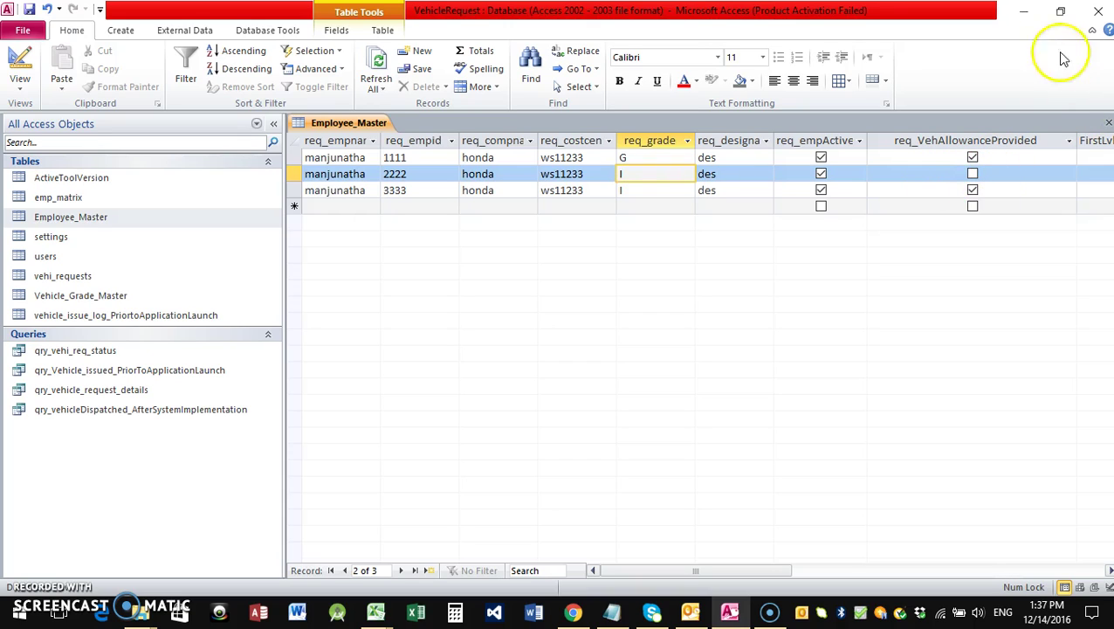
left_click(1025, 17)
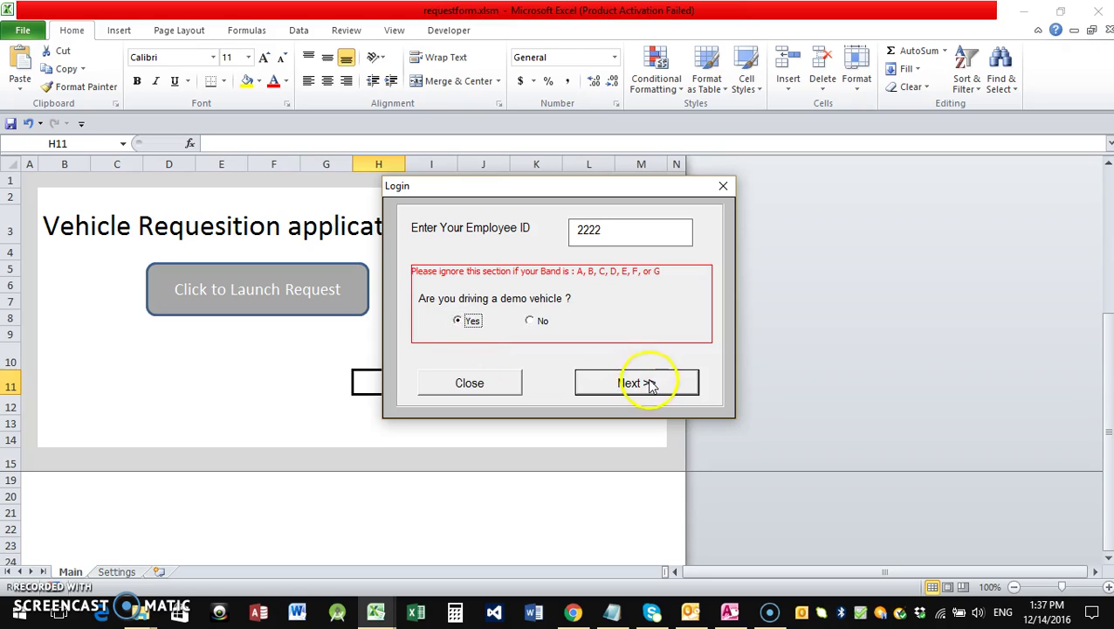
left_click(531, 322)
left_click(650, 381)
Fill in the requester's e-mail and mobile number, and select Honda CROSSTOUR TOURING as car model with red as preferred color.
left_click(426, 308)
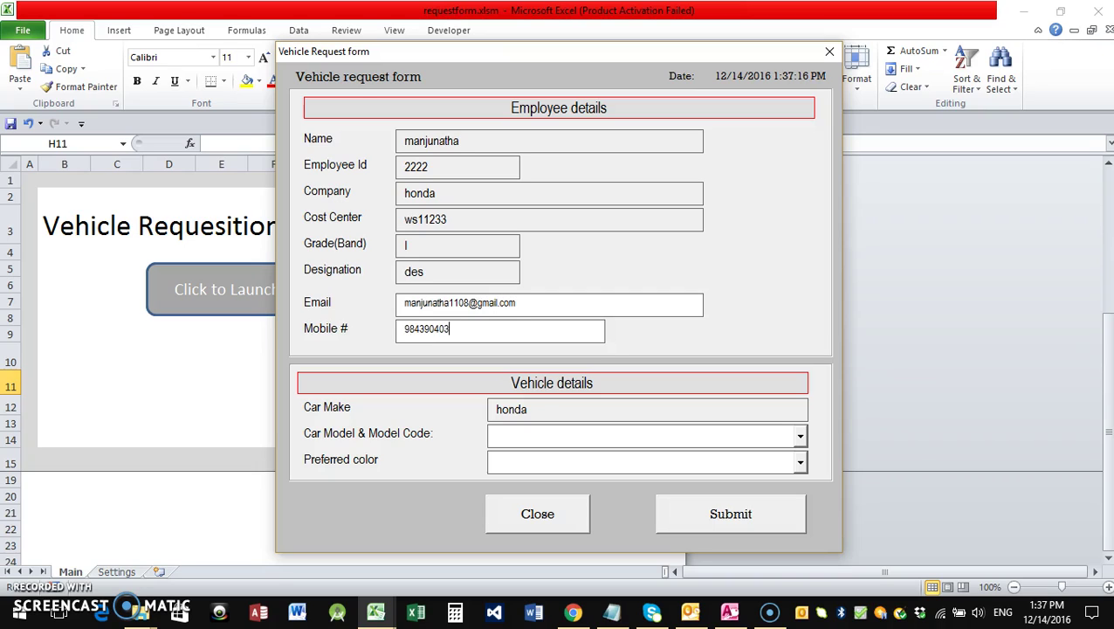
left_click(777, 436)
left_click(621, 458)
left_click(591, 462)
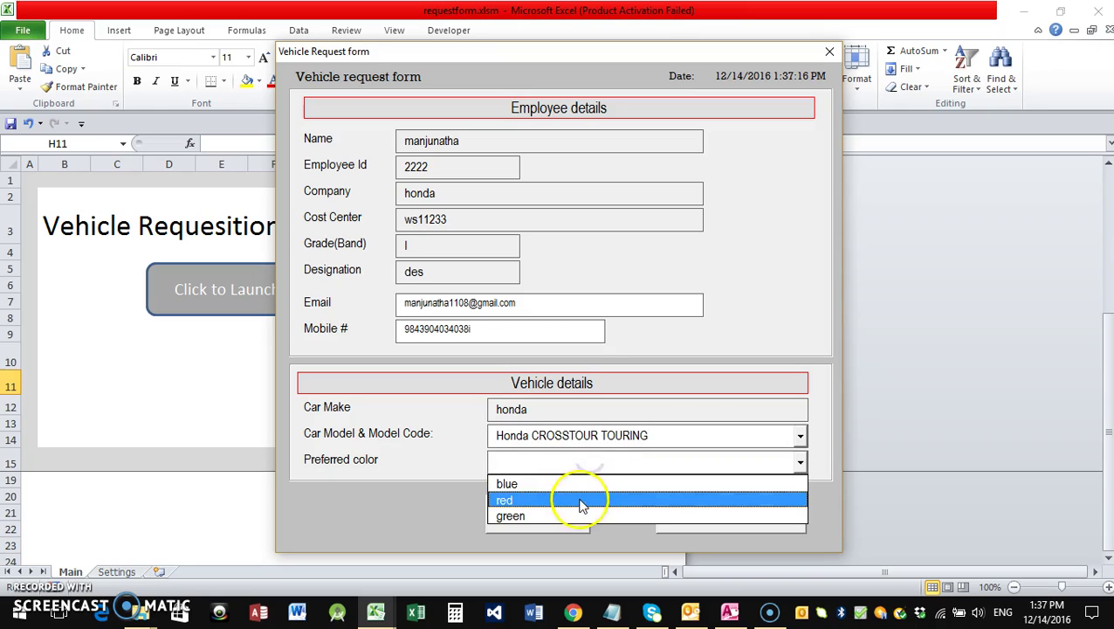
left_click(581, 499)
Submit the completed vehicle request form and confirm the submission.
left_click(712, 514)
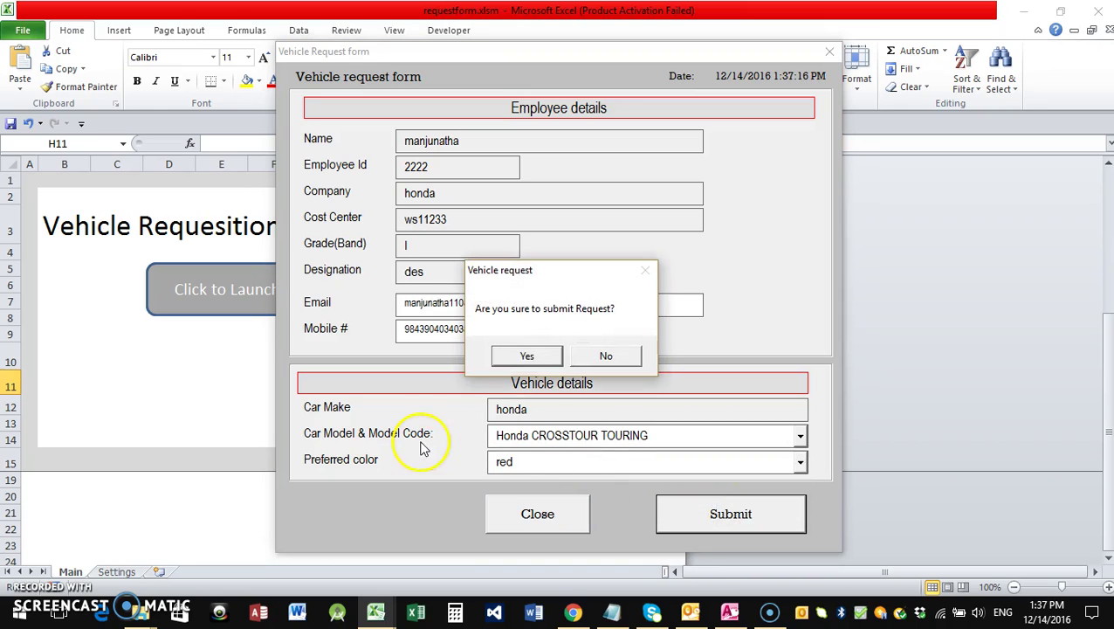
left_click(539, 360)
left_click(583, 360)
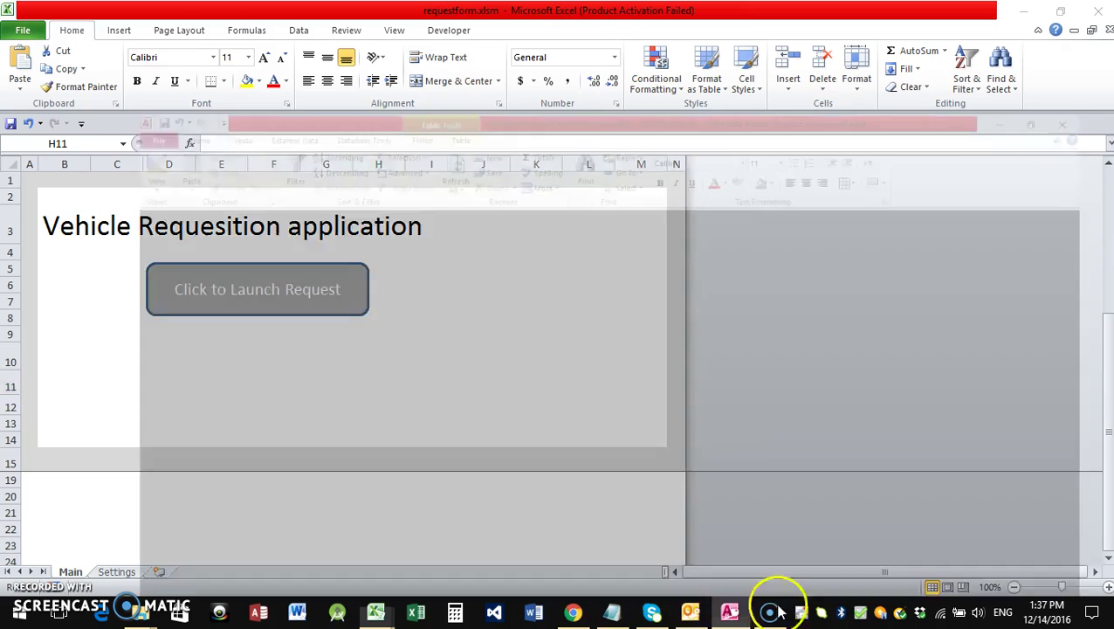
Switch to Access and widen the HR approver e-mail column in Employee_Master to read the full approver and dispatch addresses.
left_click(729, 611)
left_click_drag(696, 572, 922, 571)
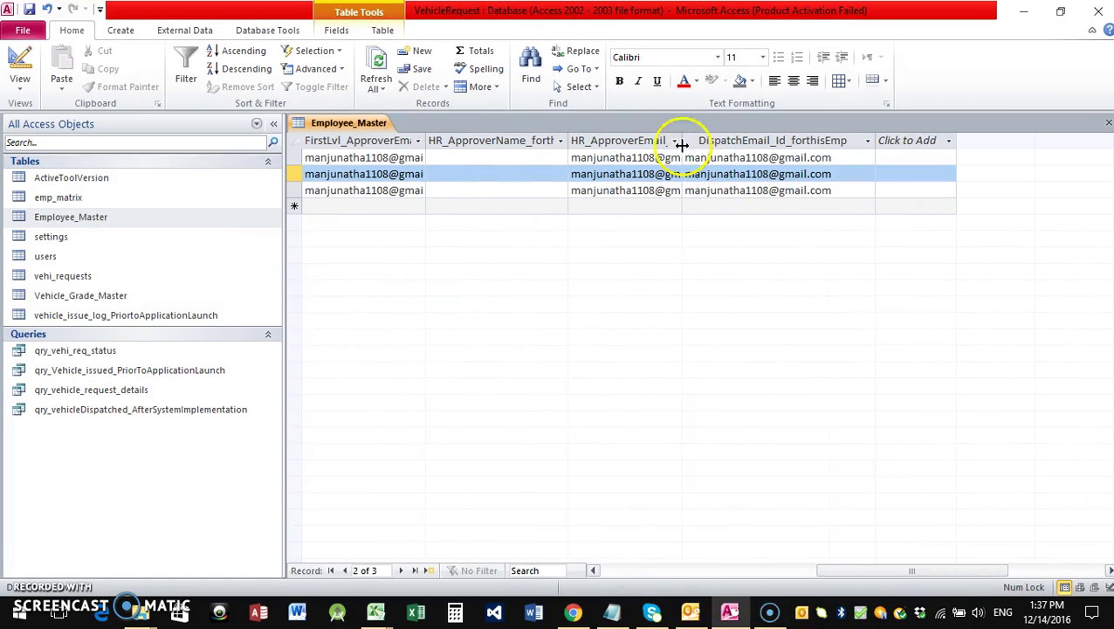
left_click_drag(684, 144, 730, 142)
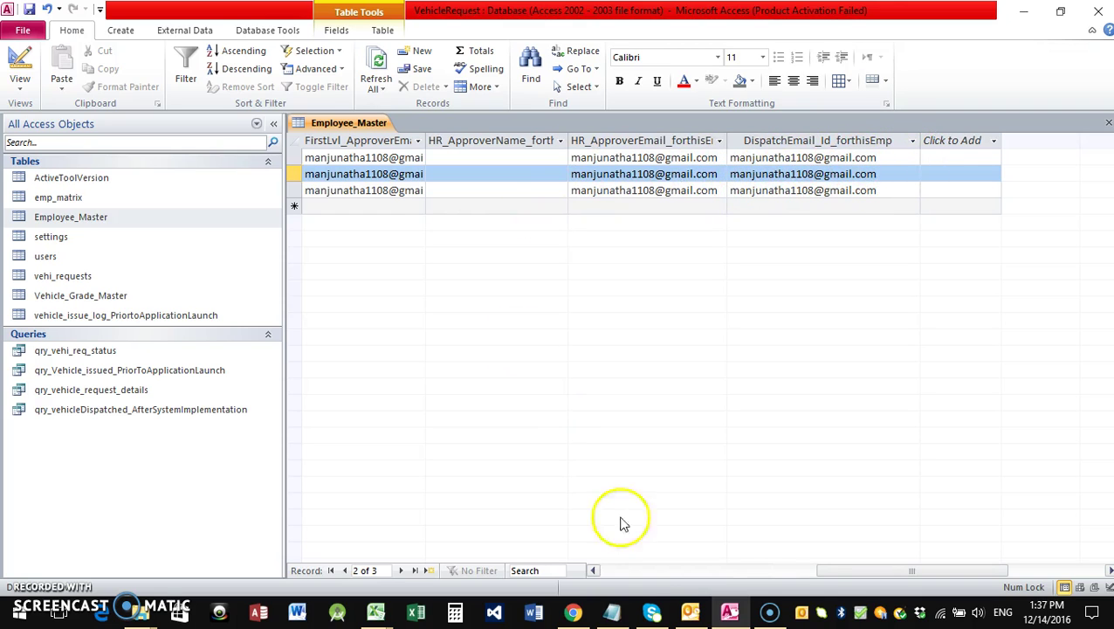
left_click_drag(808, 575, 587, 555)
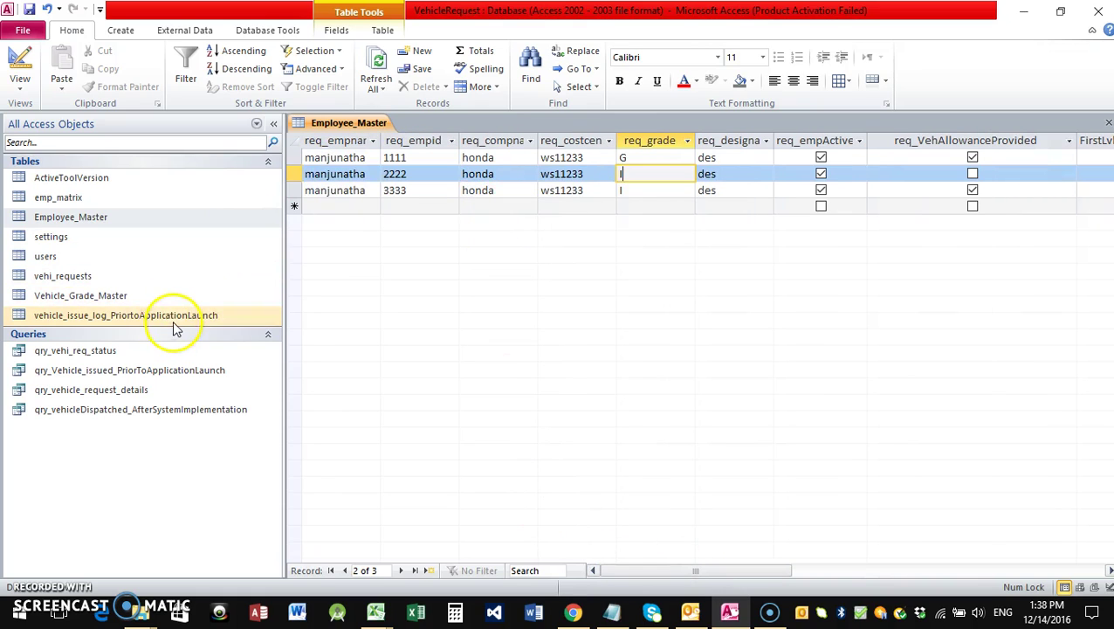
Switch to Outlook and read the vehicle request details in the approval e-mail addressed to HR.
left_click(690, 611)
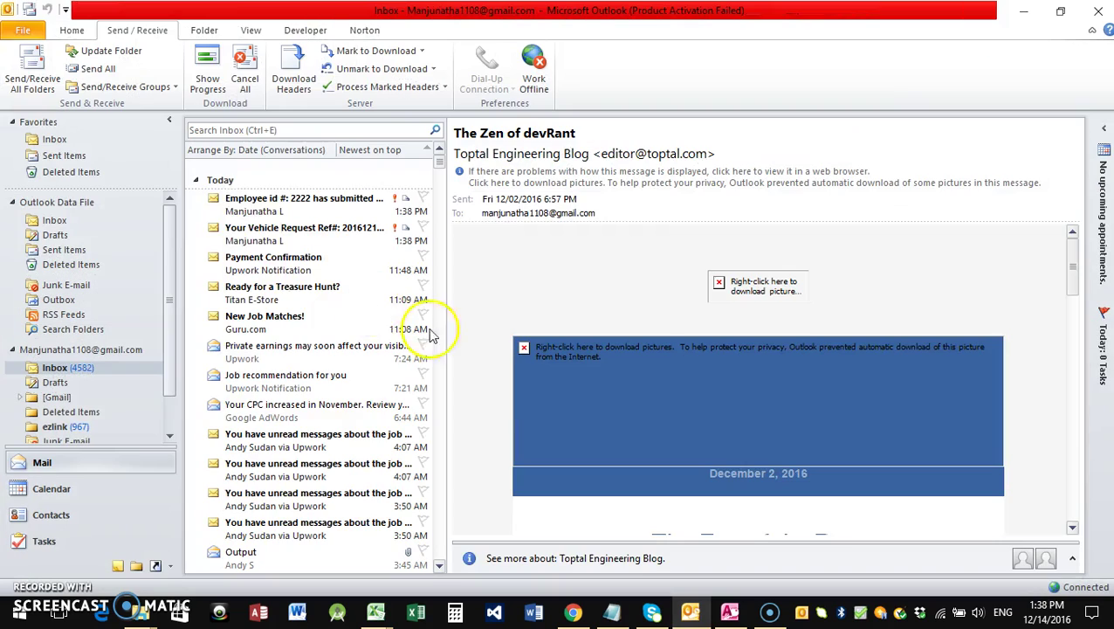
left_click(258, 208)
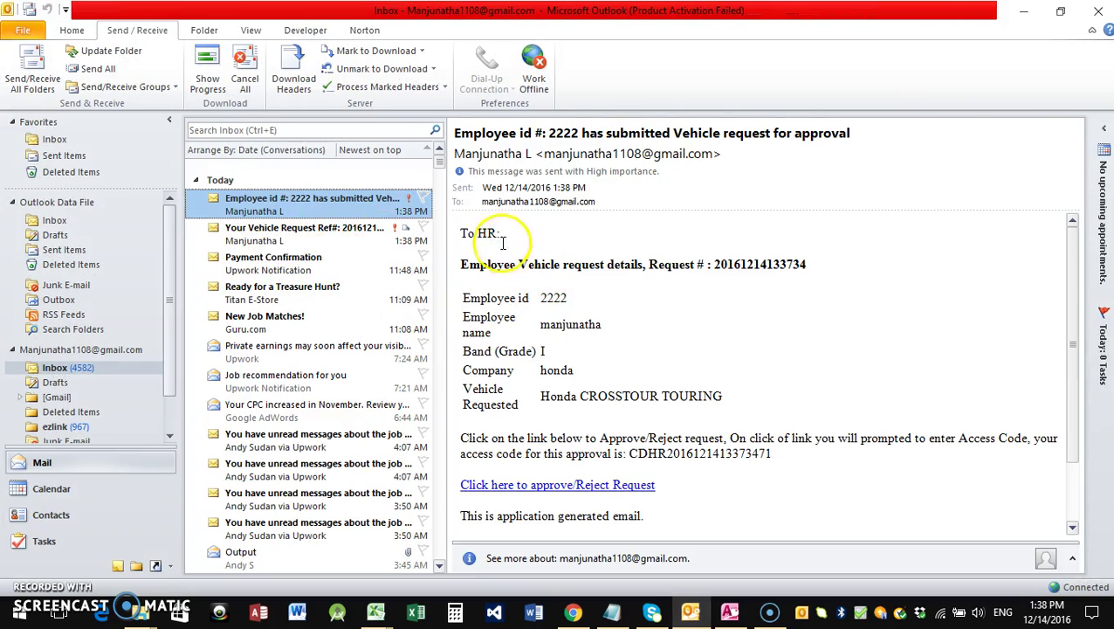
left_click_drag(479, 234, 683, 383)
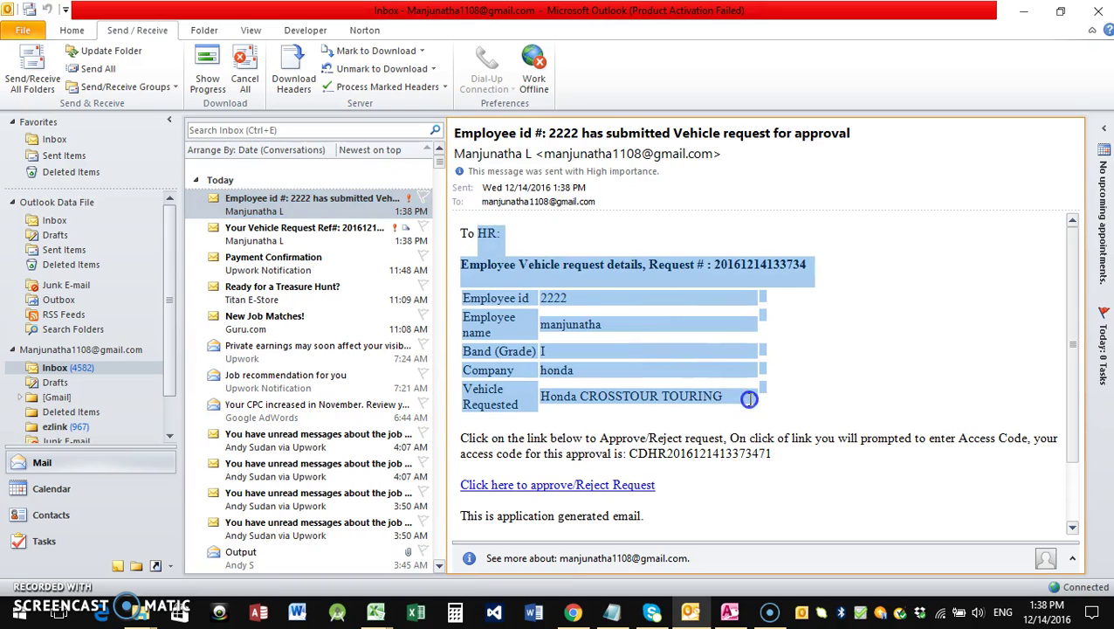
left_click(736, 428)
Read the requester's submission e-mail and highlight its request id.
left_click(315, 234)
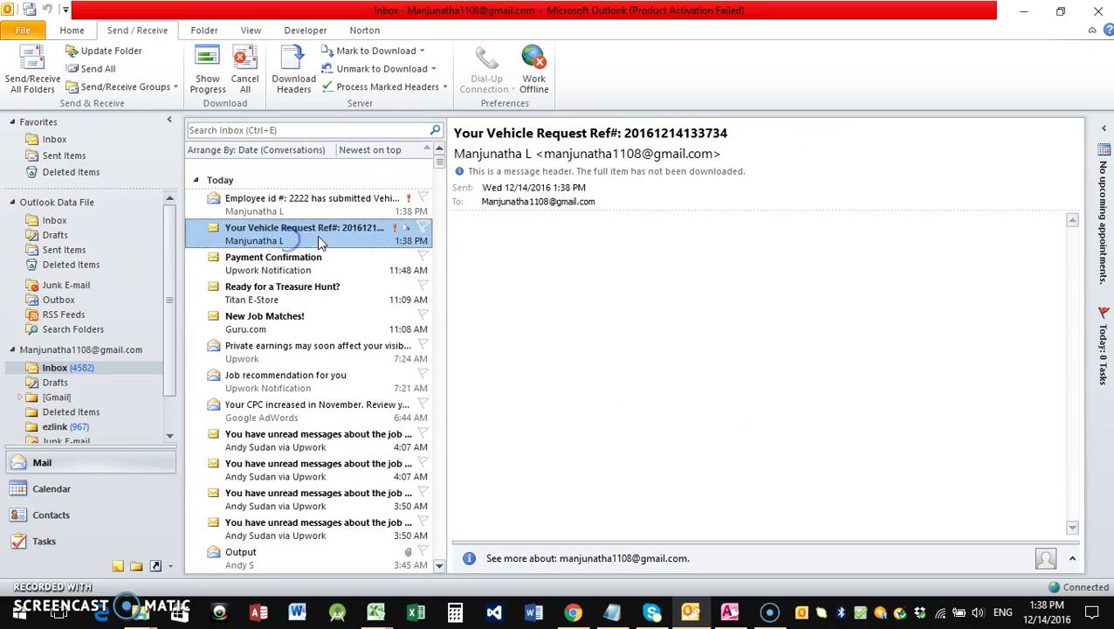
left_click_drag(459, 233, 695, 326)
left_click(715, 337)
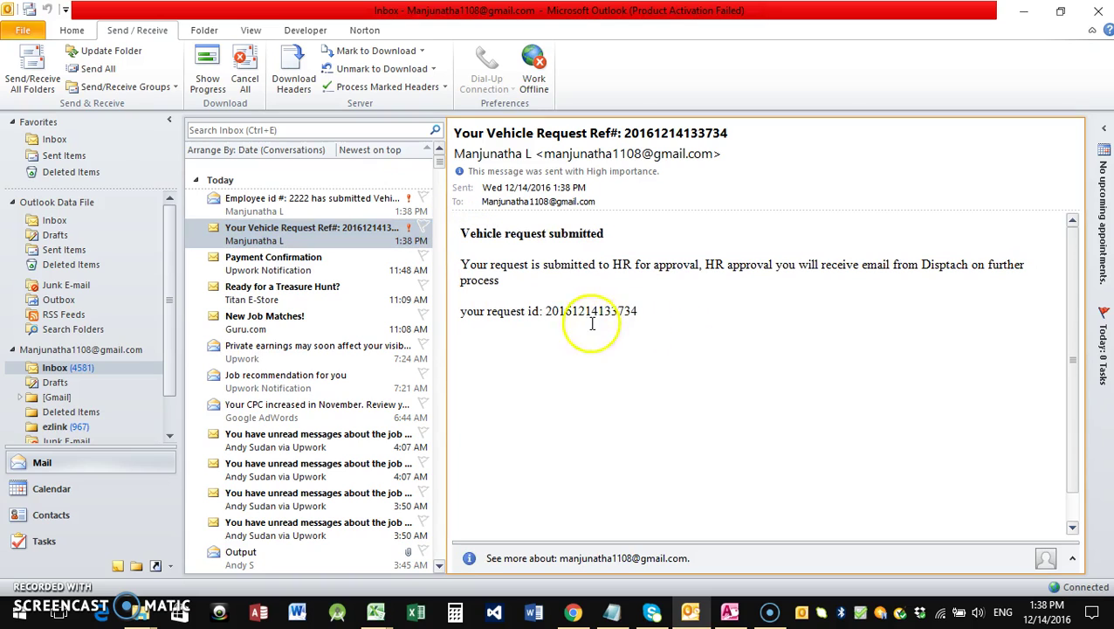
left_click_drag(545, 313, 643, 316)
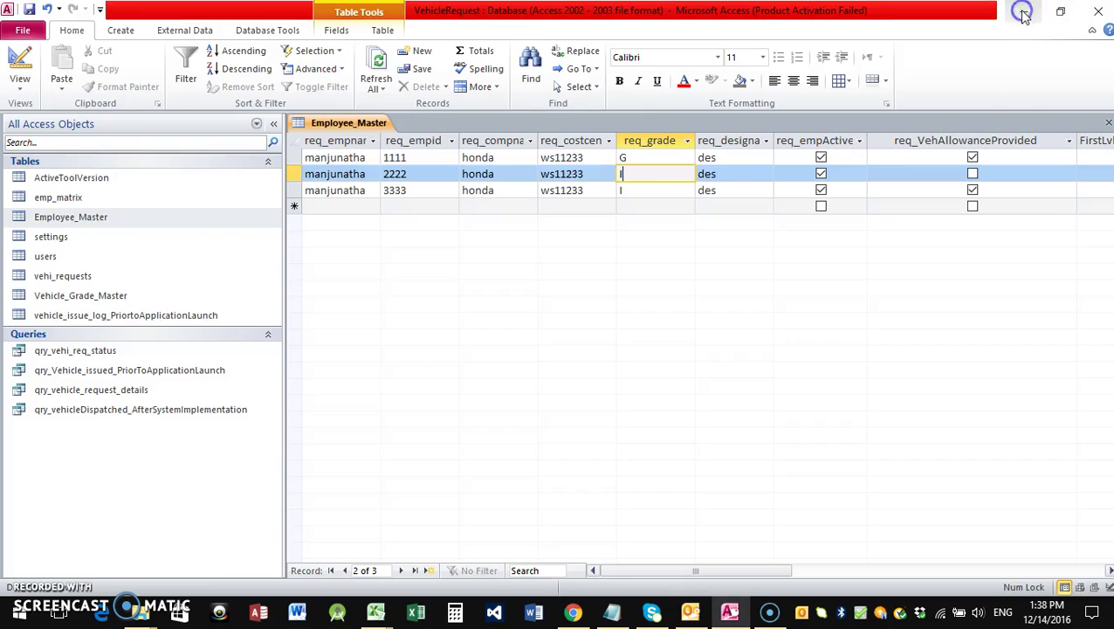
Select the access code in the HR approval e-mail and switch to the Deliverables_V02 folder in File Explorer.
left_click(1023, 10)
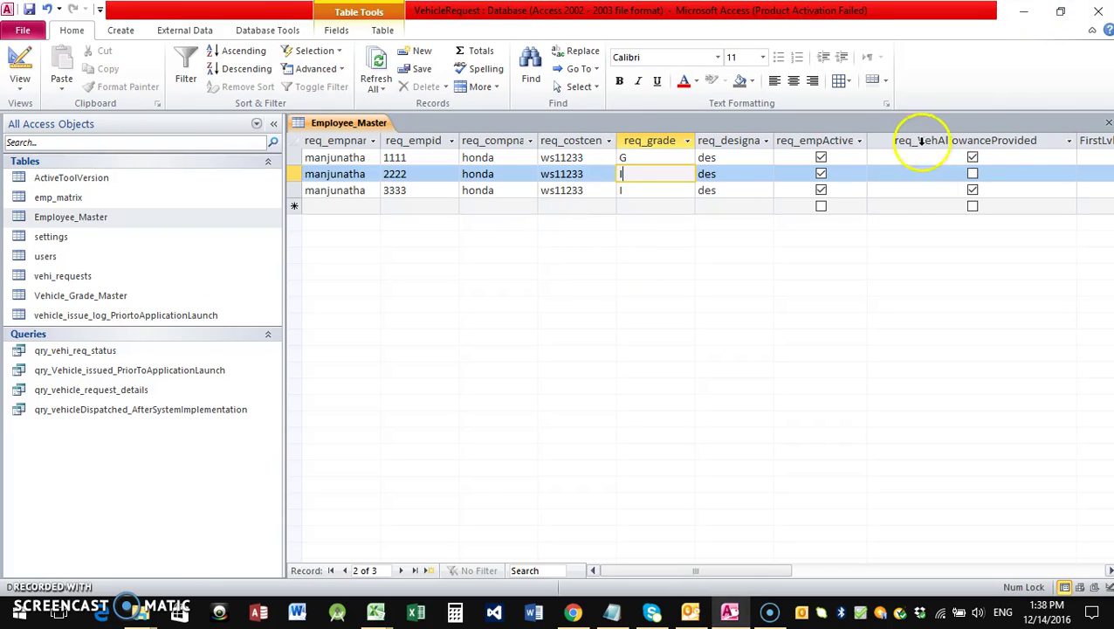
left_click(382, 604)
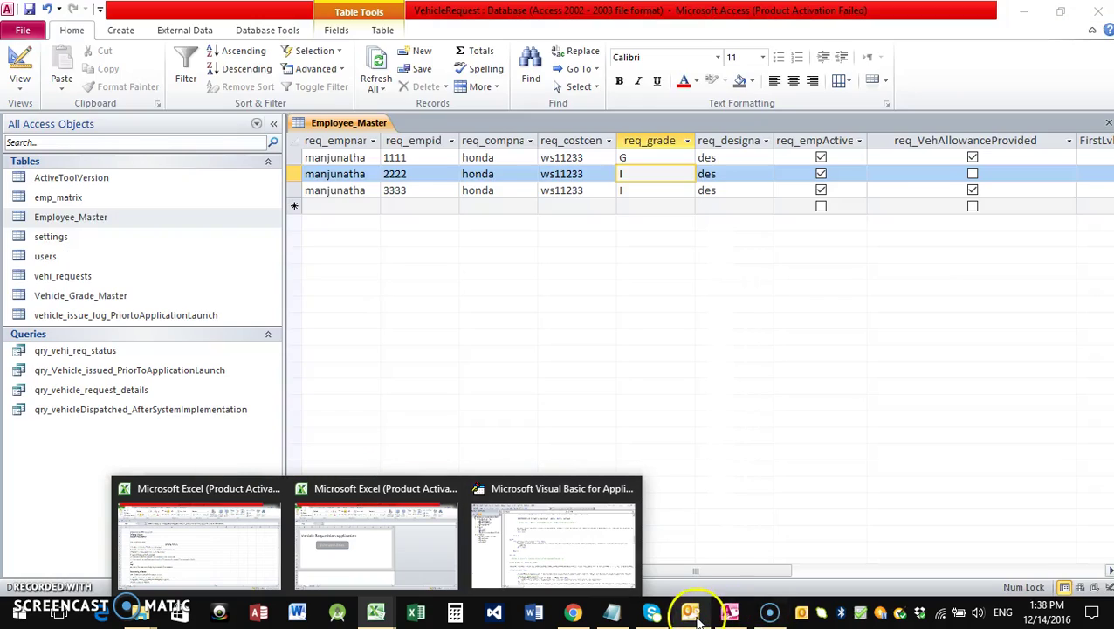
left_click(693, 615)
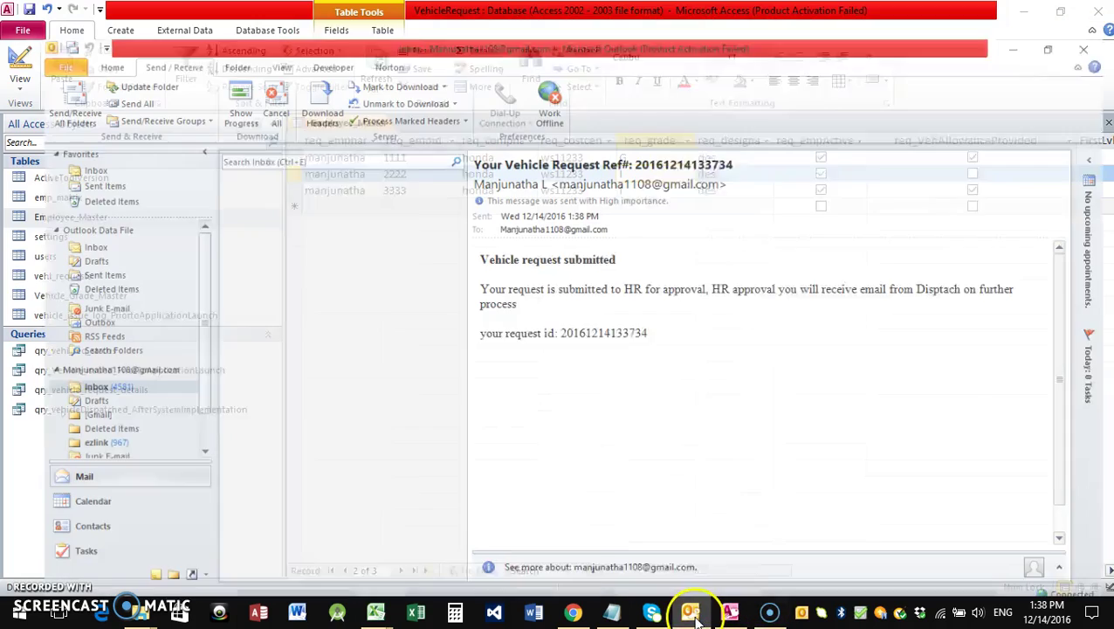
left_click(277, 208)
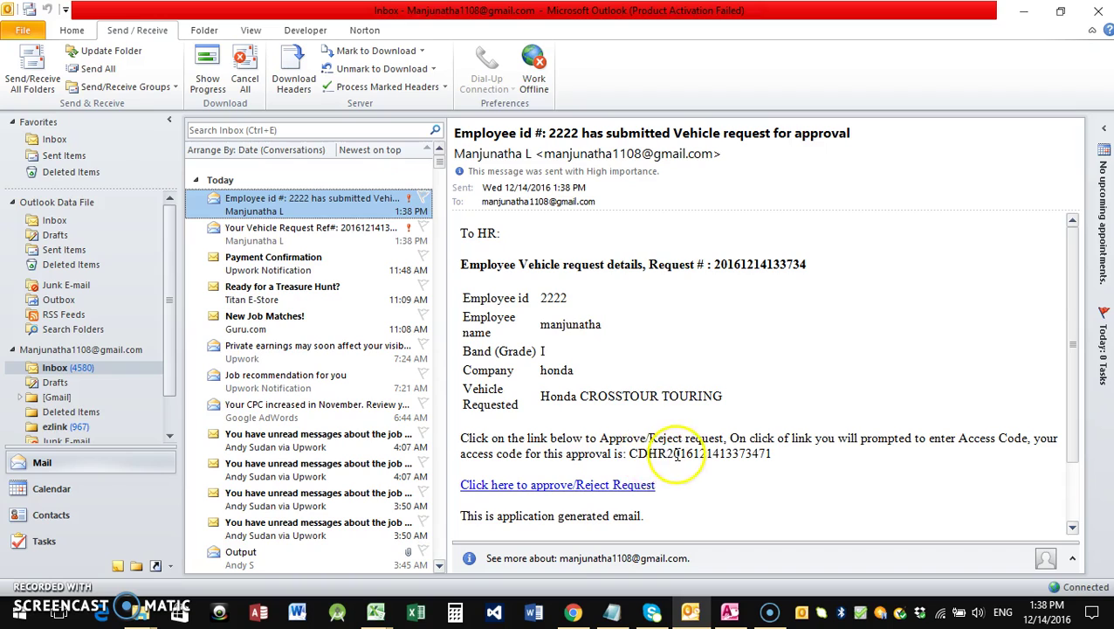
left_click_drag(629, 453, 757, 452)
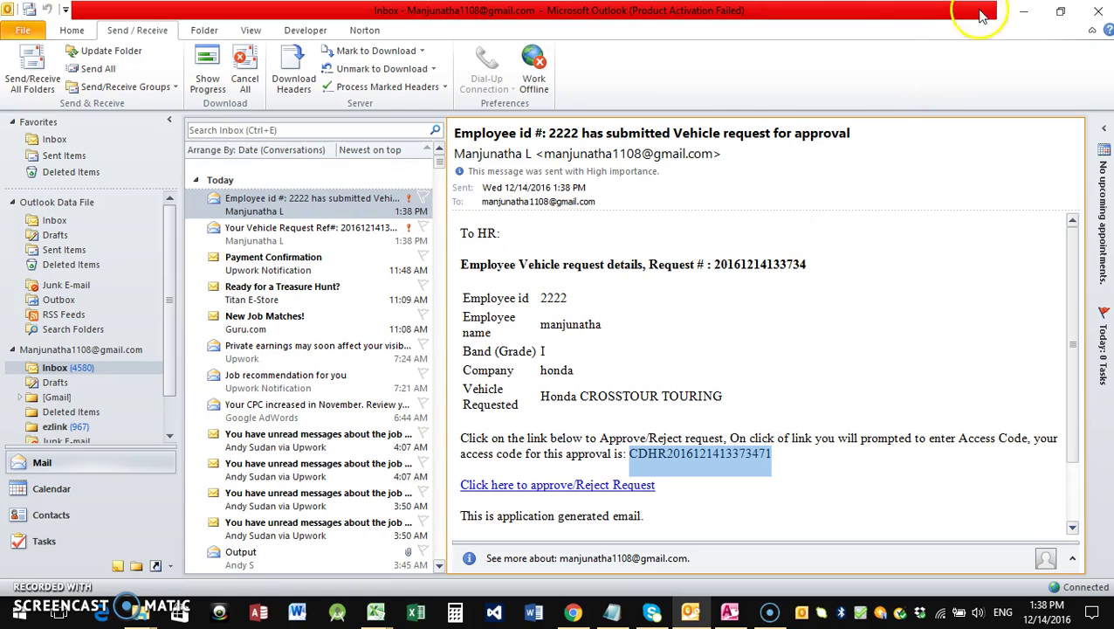
left_click(1023, 10)
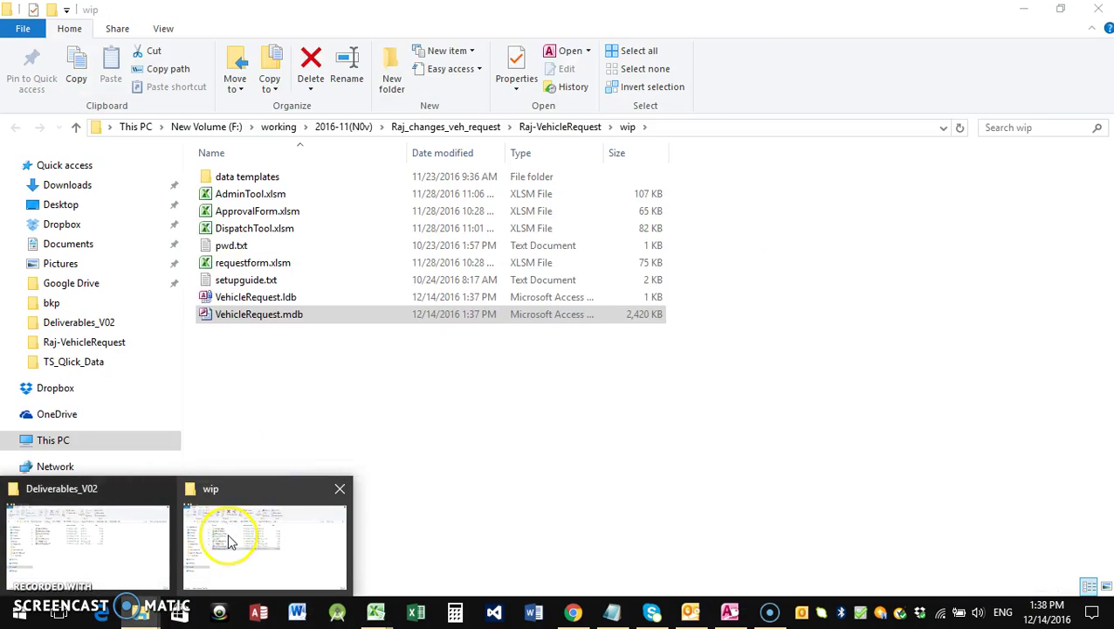
left_click(119, 550)
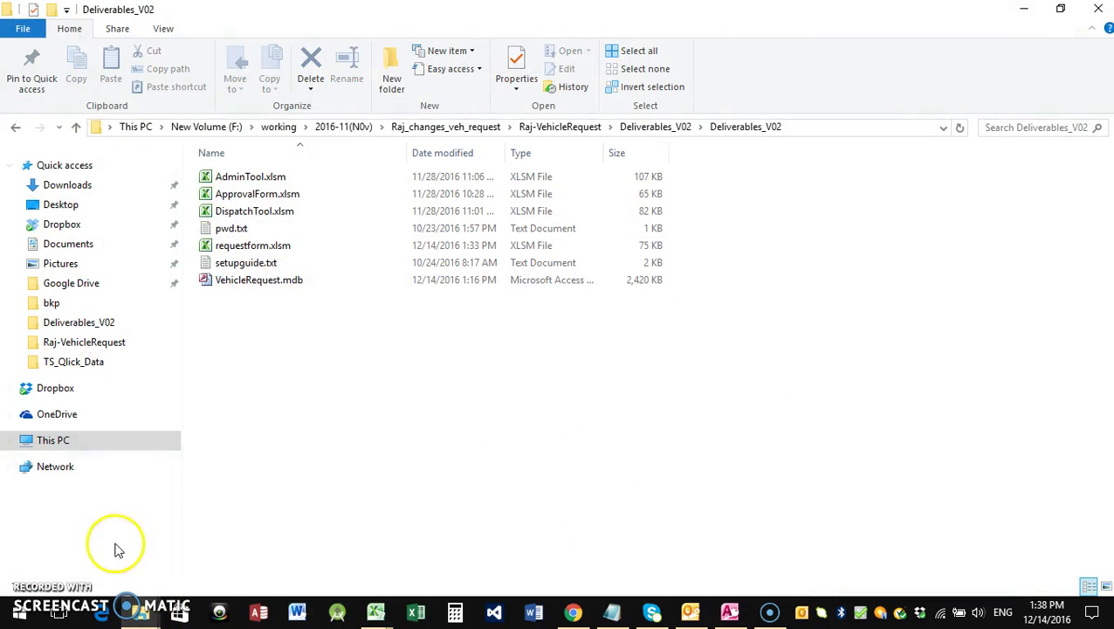
double_click(250, 177)
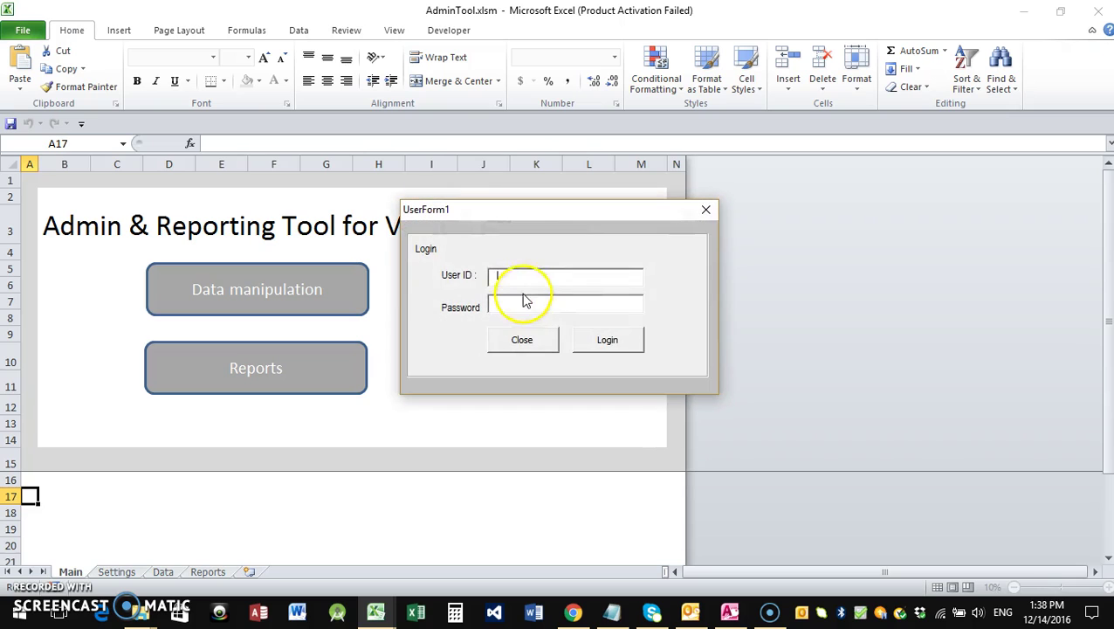
left_click(519, 276)
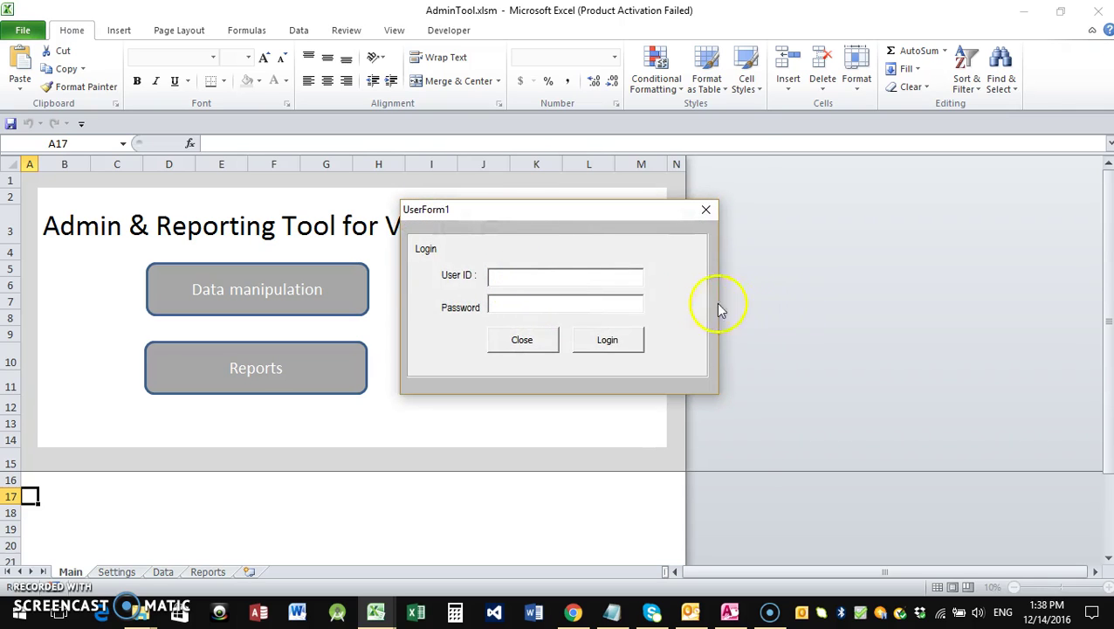
left_click(722, 458)
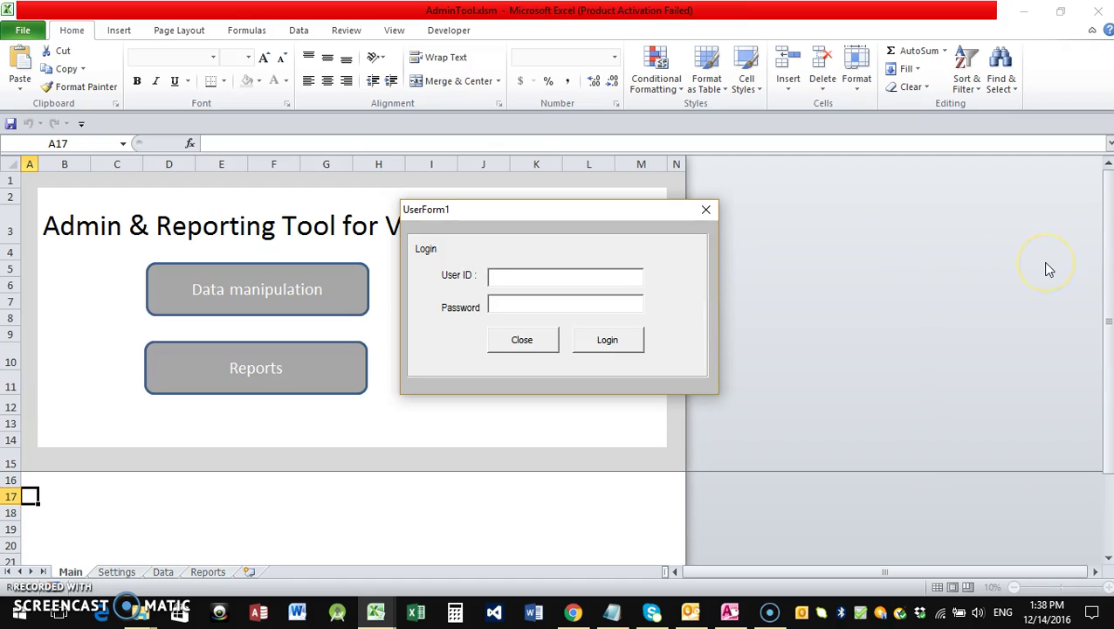
left_click(522, 340)
left_click(1102, 15)
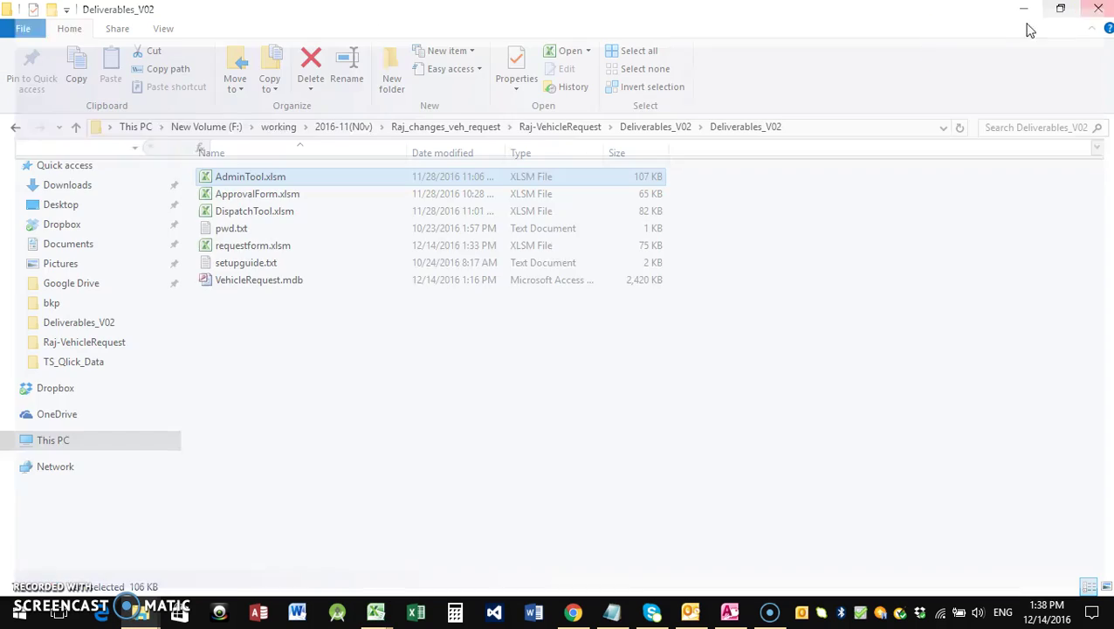
Open ApprovalForm.xlsm, enter the access code from the HR approval e-mail and proceed to the vehicle request details.
left_click(280, 197)
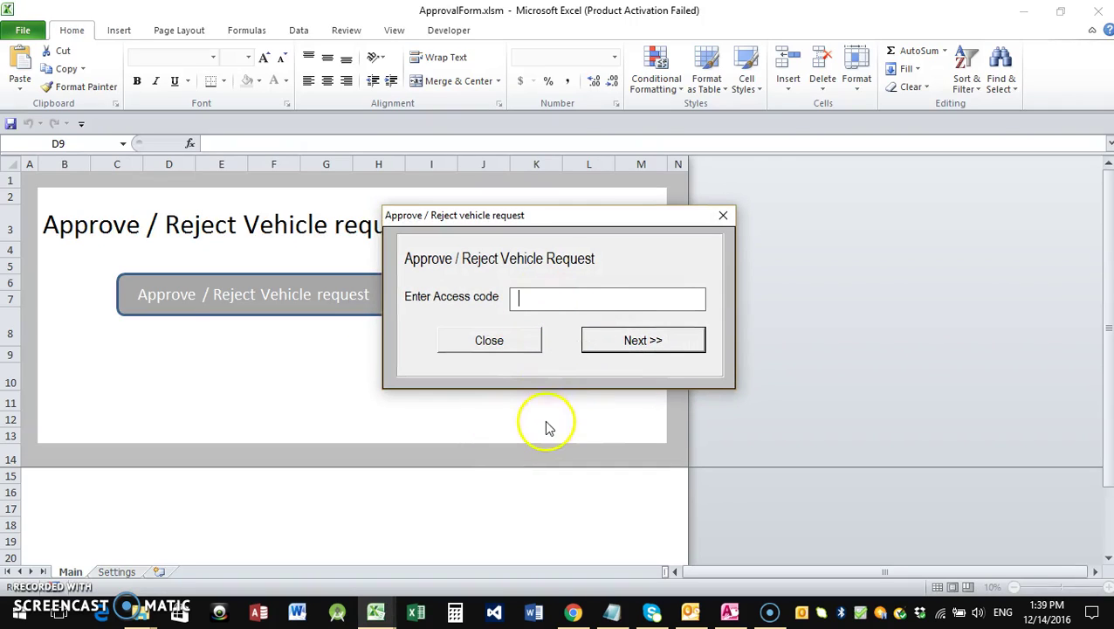
left_click(721, 460)
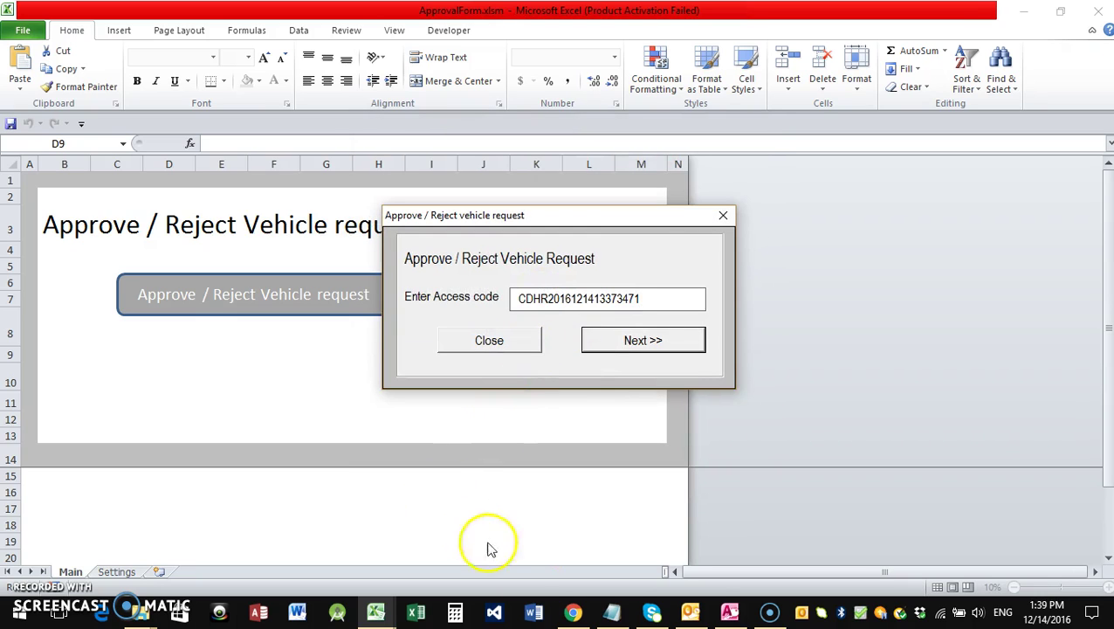
left_click(691, 611)
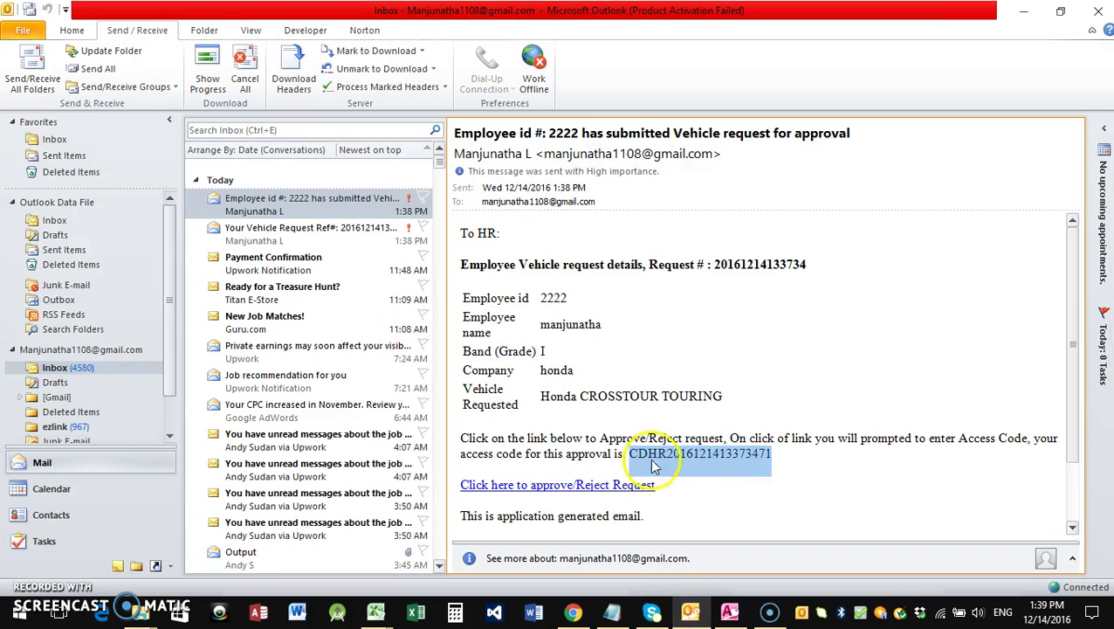
left_click(1016, 11)
left_click(611, 340)
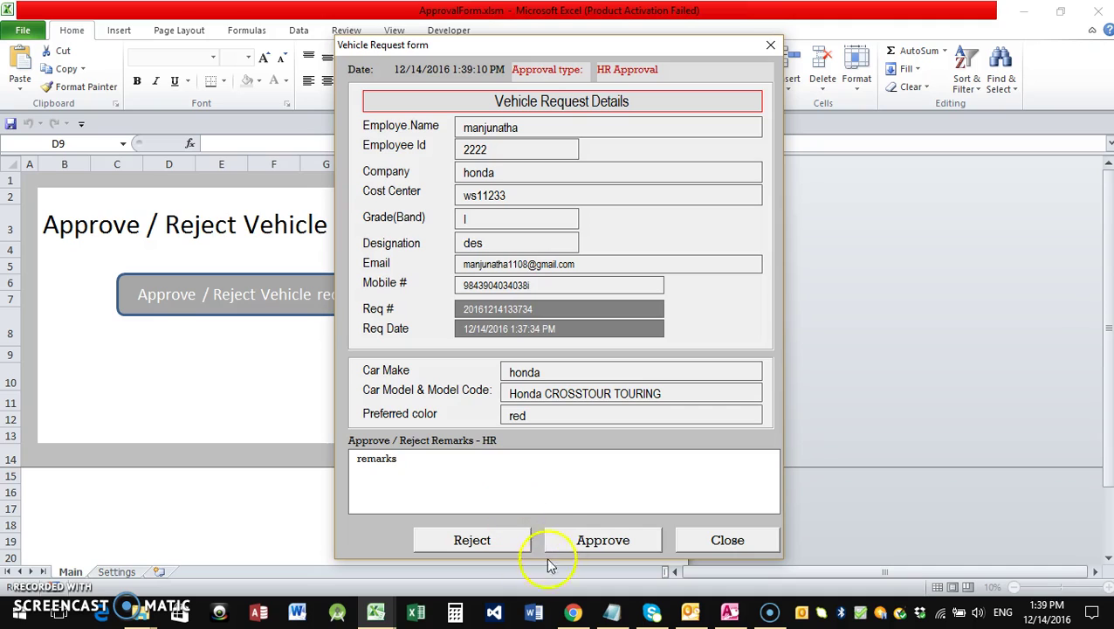
Approve the vehicle request as HR with "remarks" as the approval remark, and close the approval workbook.
left_click(589, 539)
left_click(530, 355)
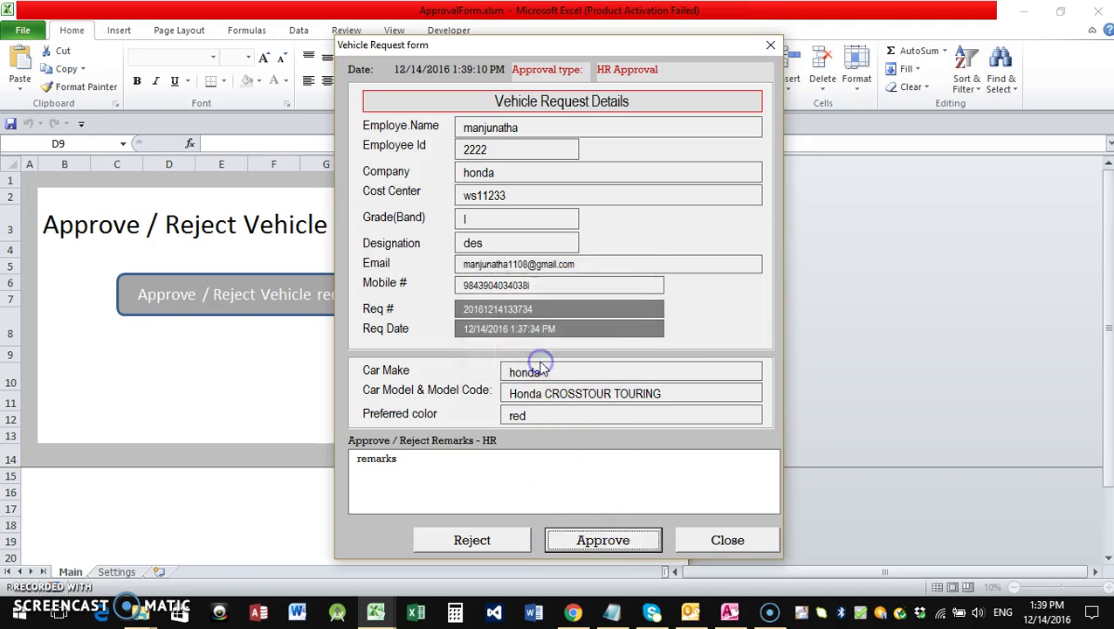
left_click(592, 364)
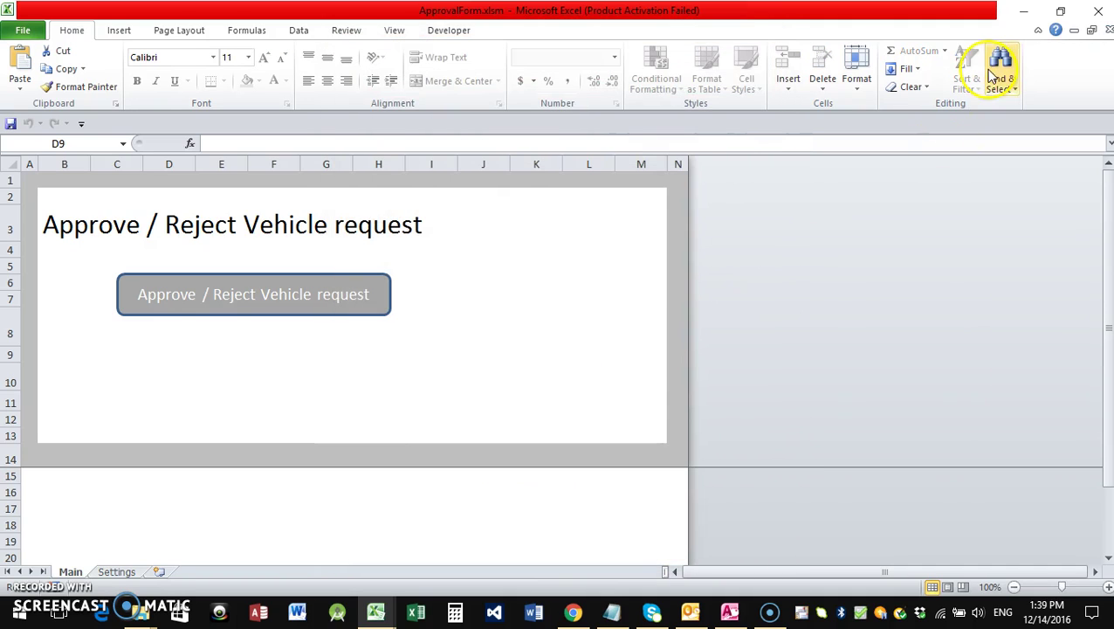
left_click(1098, 11)
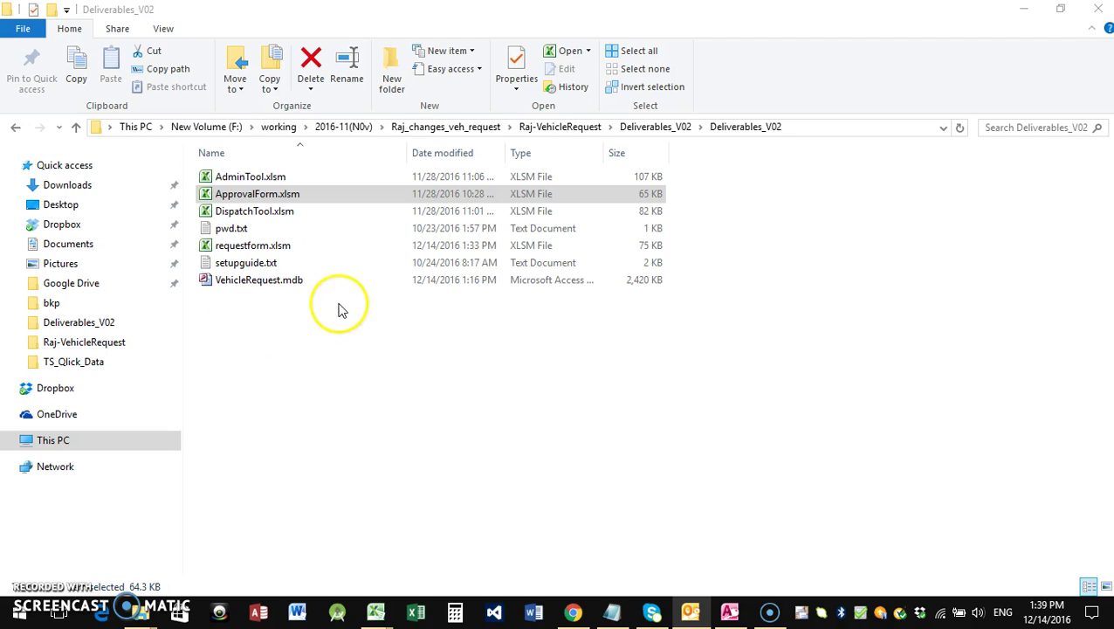
Open DispatchTool.xlsm, dismiss the Office activation notice and log in with user ID sys and the account password.
left_click(236, 210)
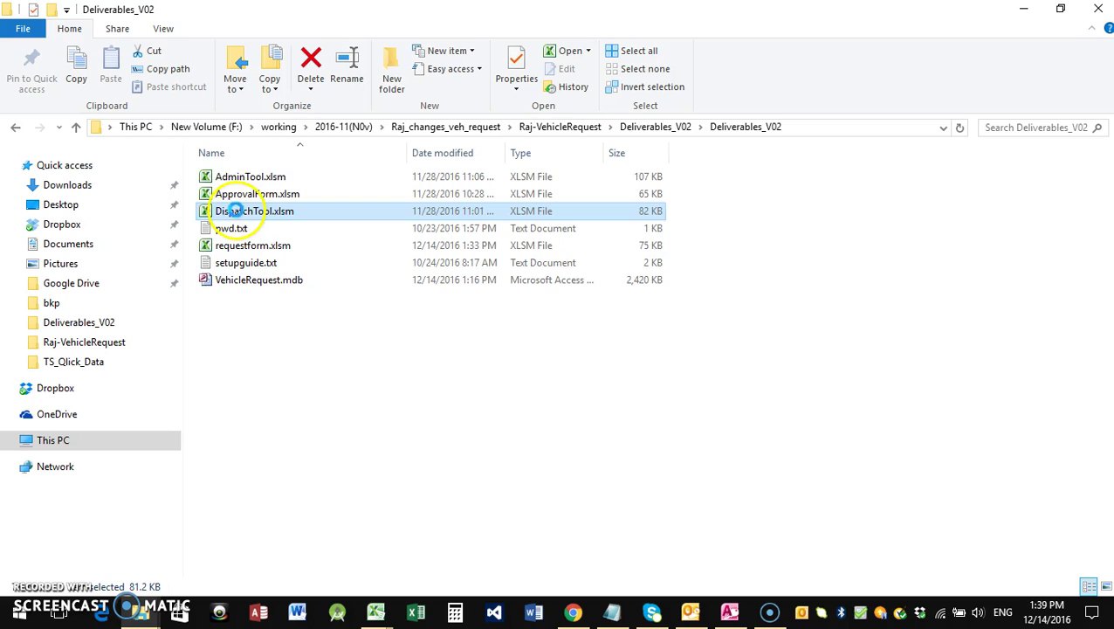
double_click(236, 211)
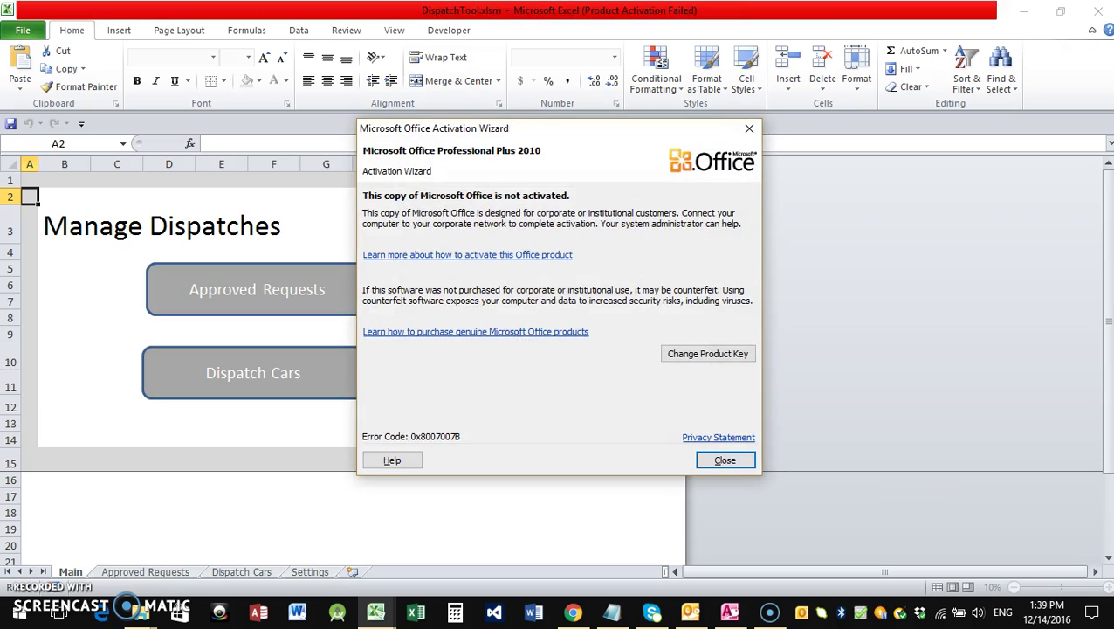
left_click(716, 461)
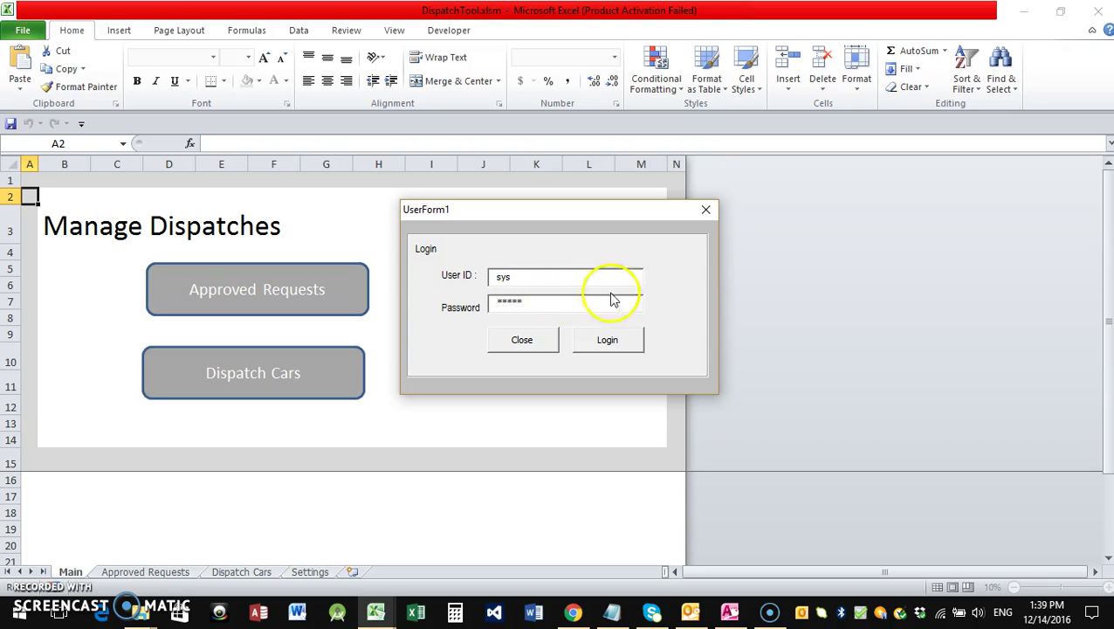
left_click(520, 337)
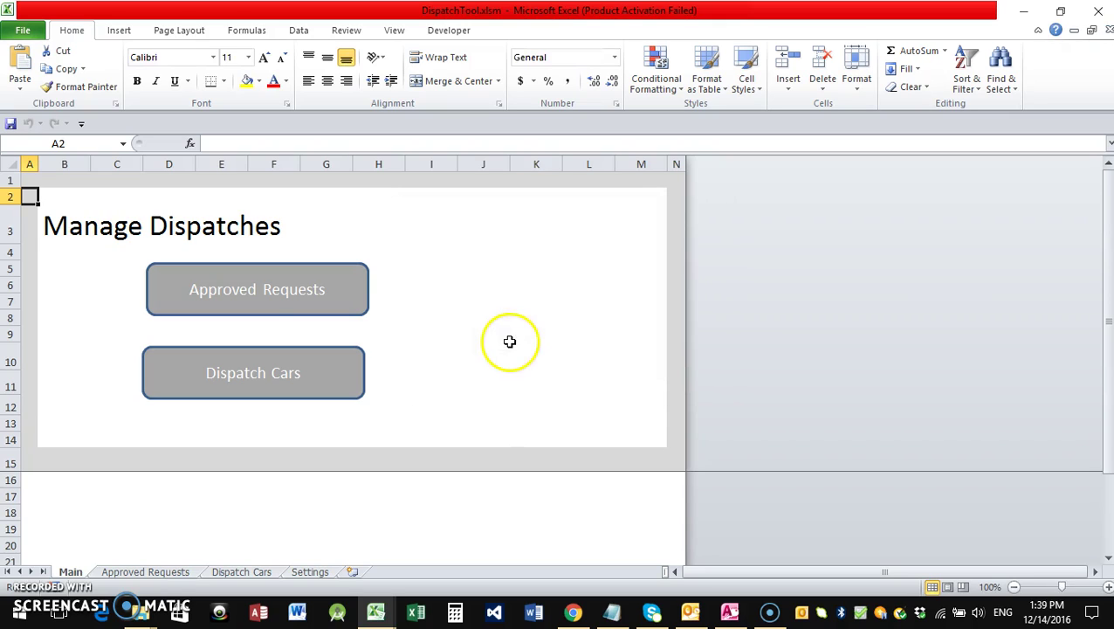
Refresh the List of Approved Requests and view the employee's request form by its employee ID, closing it without sending.
left_click(292, 302)
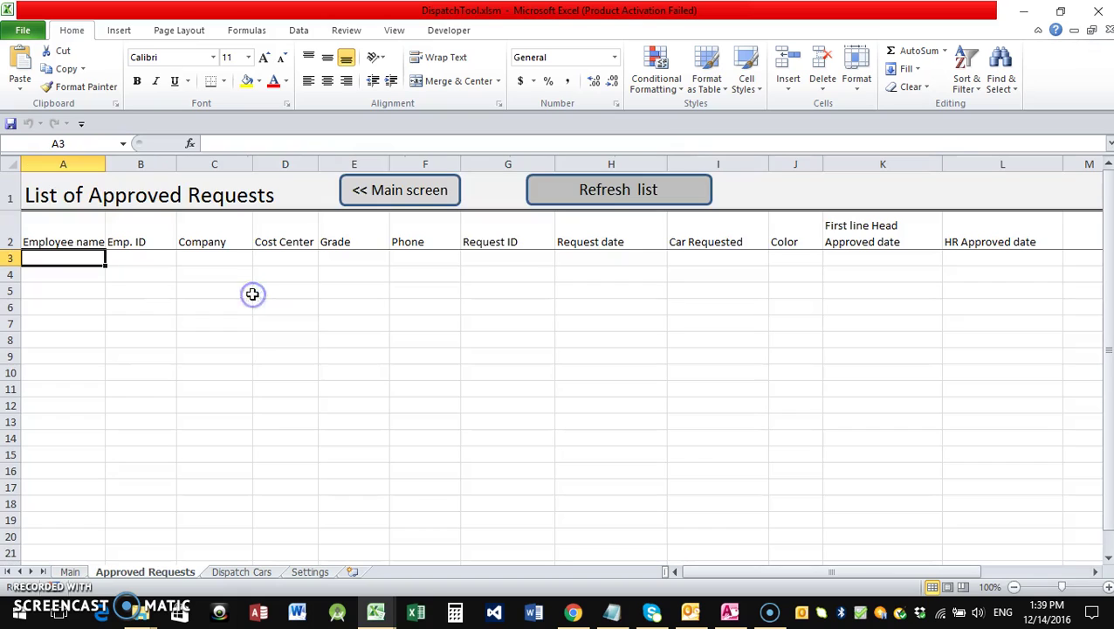
left_click(606, 194)
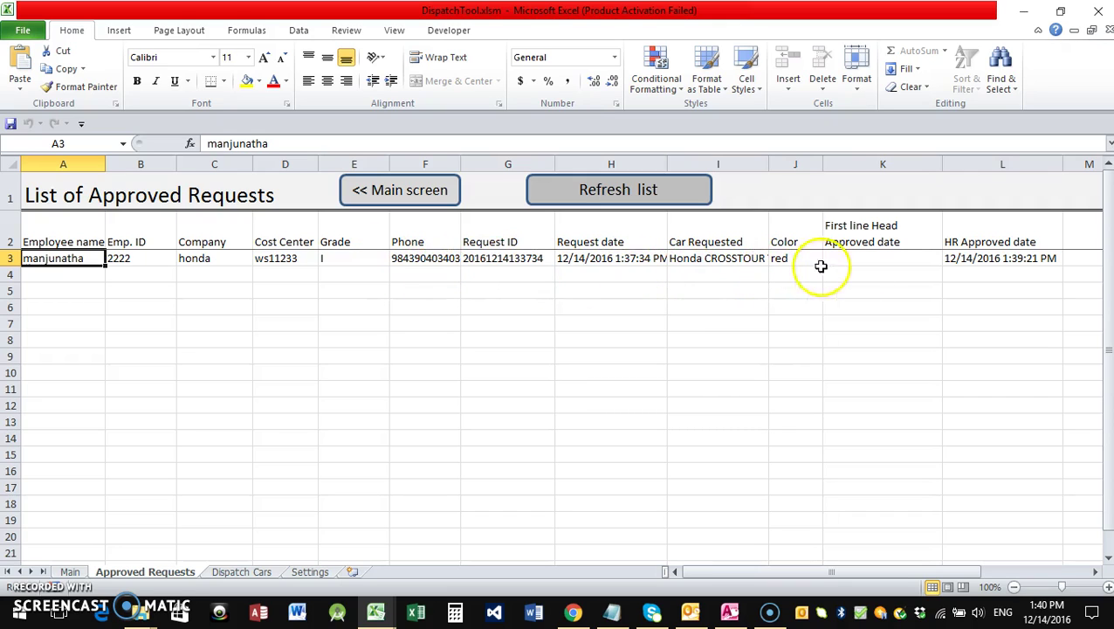
left_click(143, 256)
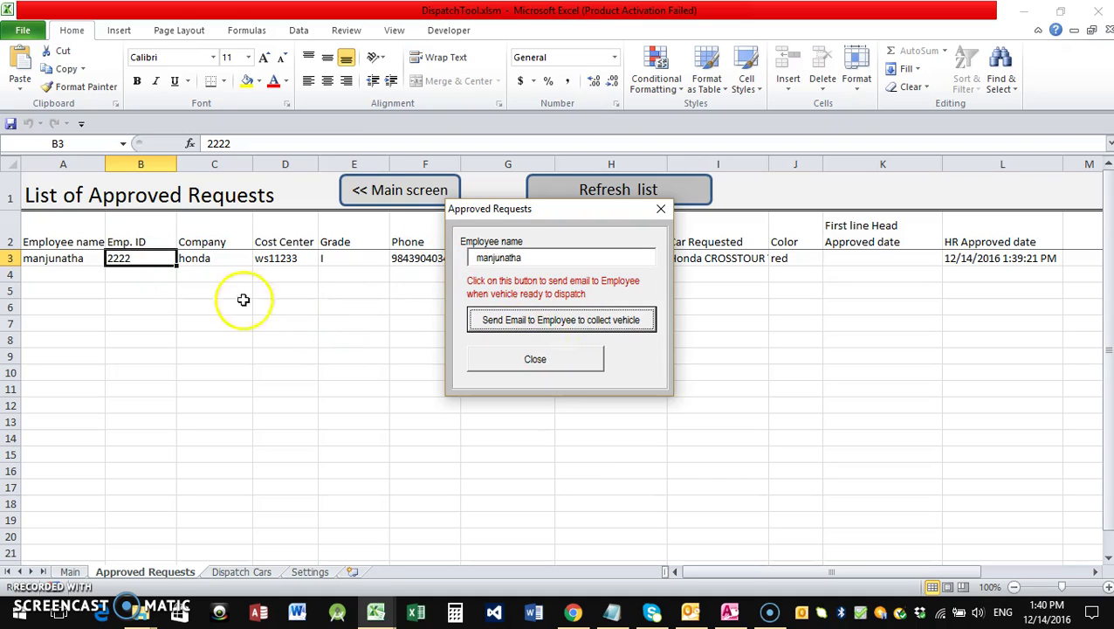
left_click(555, 358)
Send the employee of the approved request the e-mail to collect the vehicle, and confirm the sending.
left_click(67, 259)
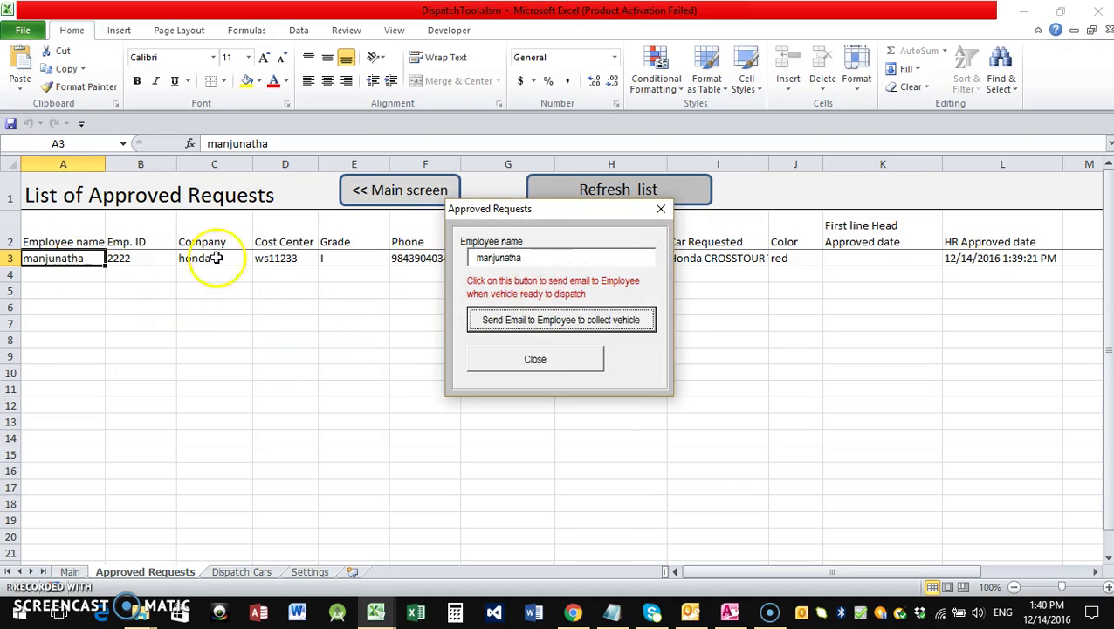
left_click(554, 322)
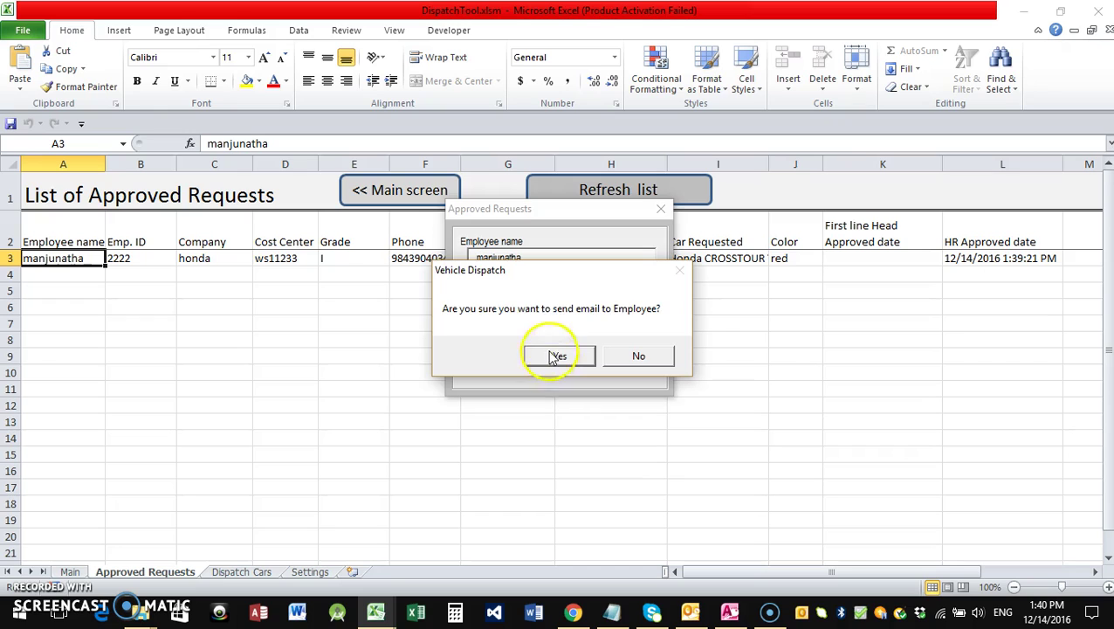
left_click(555, 357)
left_click(607, 361)
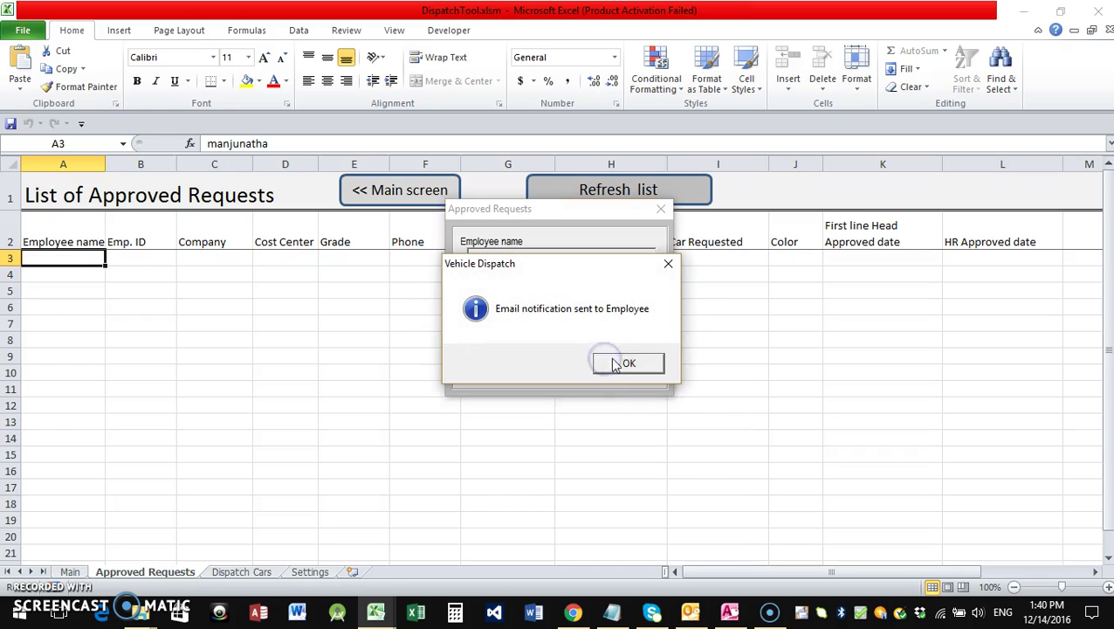
left_click(615, 364)
Refresh the approved requests list again and load the pending vehicles on the Dispatch Cars sheet.
left_click(597, 192)
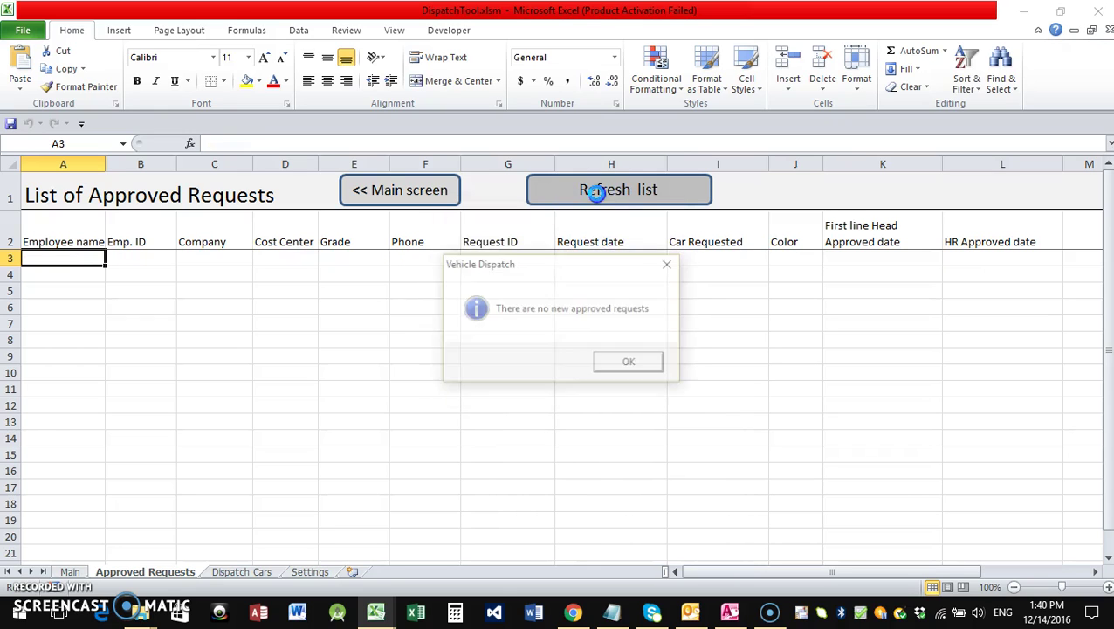
left_click(628, 363)
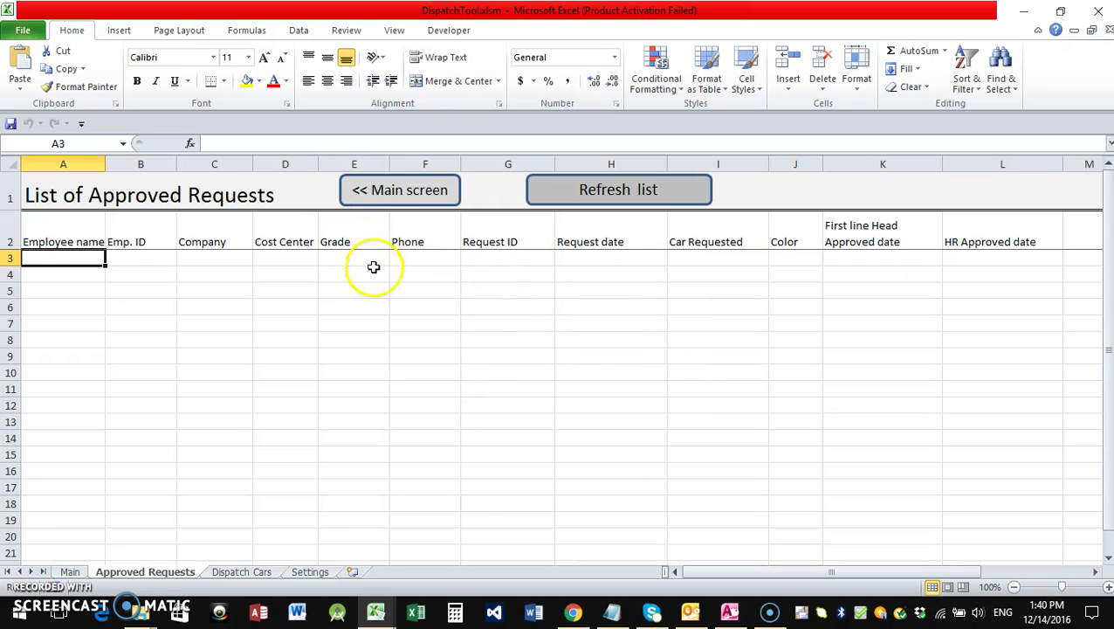
left_click(243, 572)
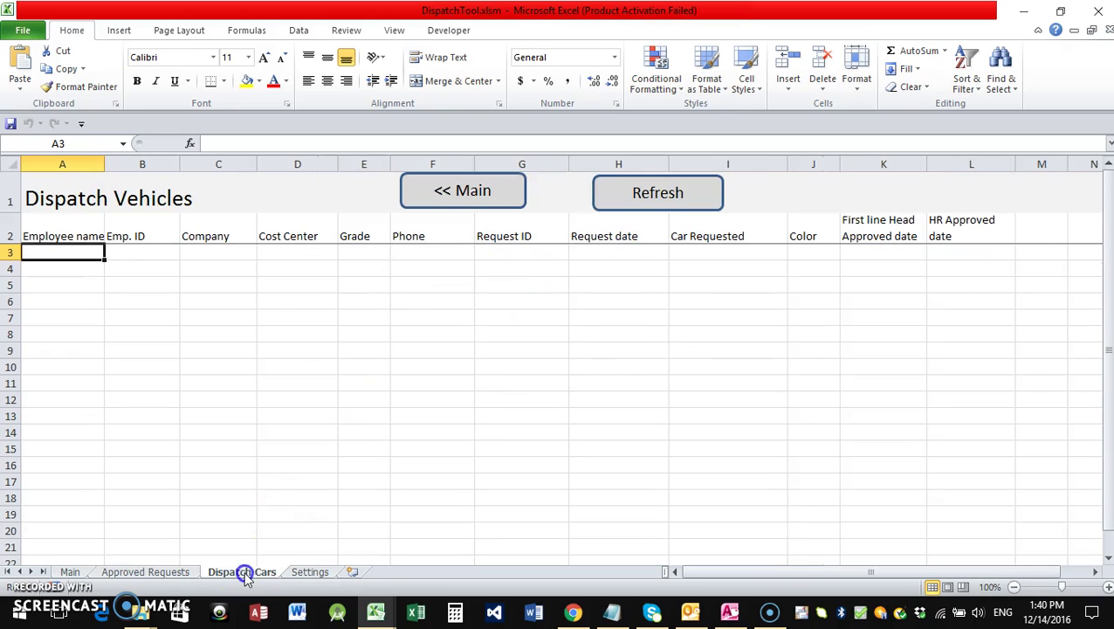
left_click(647, 194)
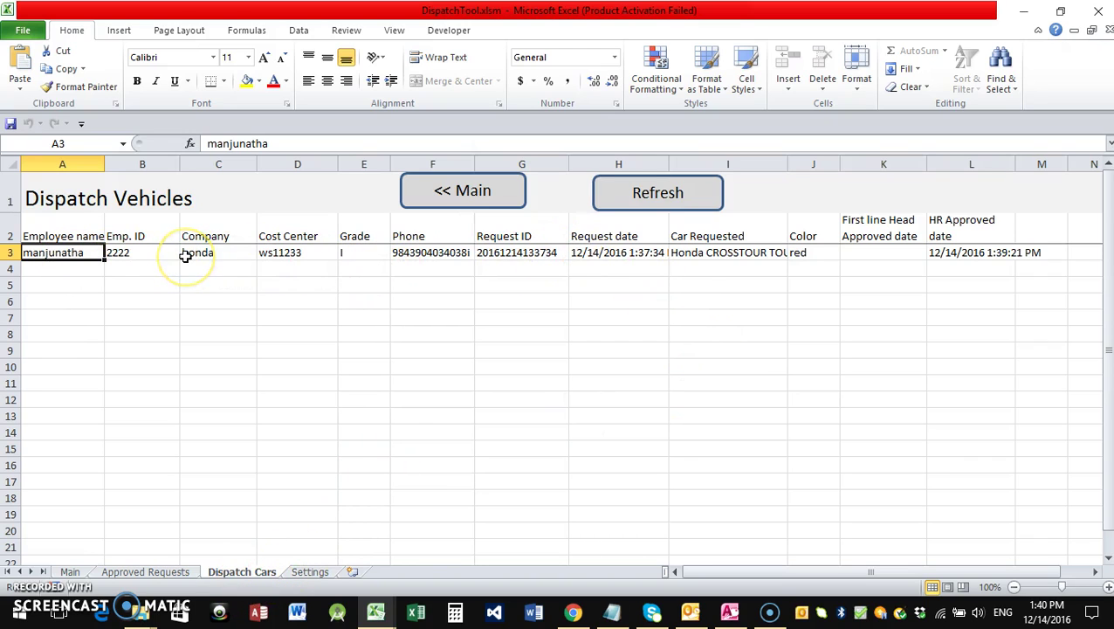
left_click(130, 254)
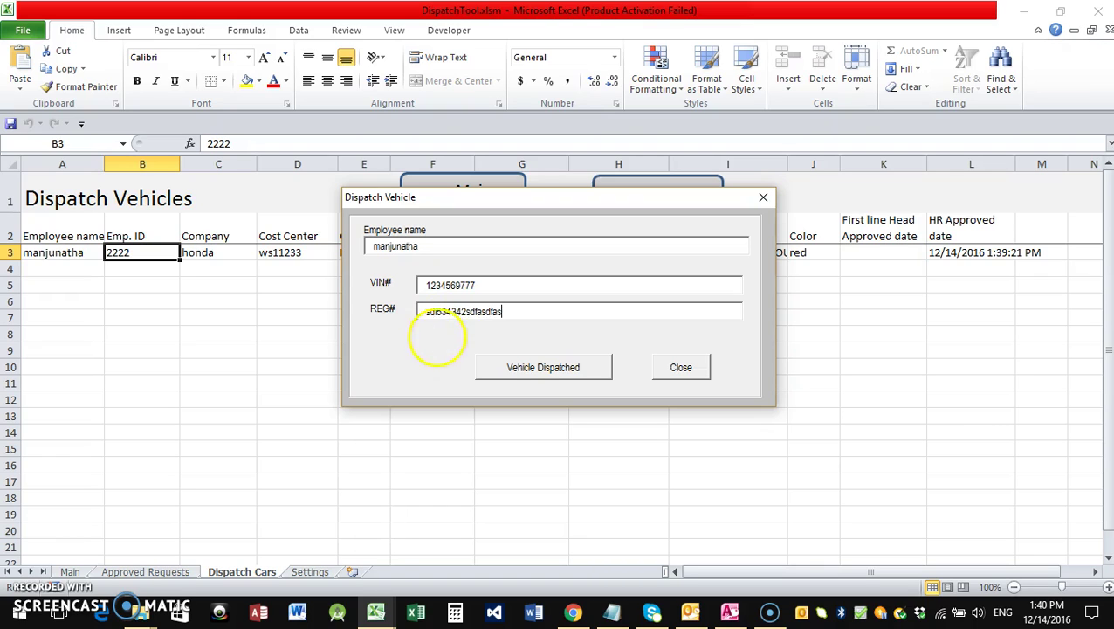
left_click(543, 368)
left_click(596, 361)
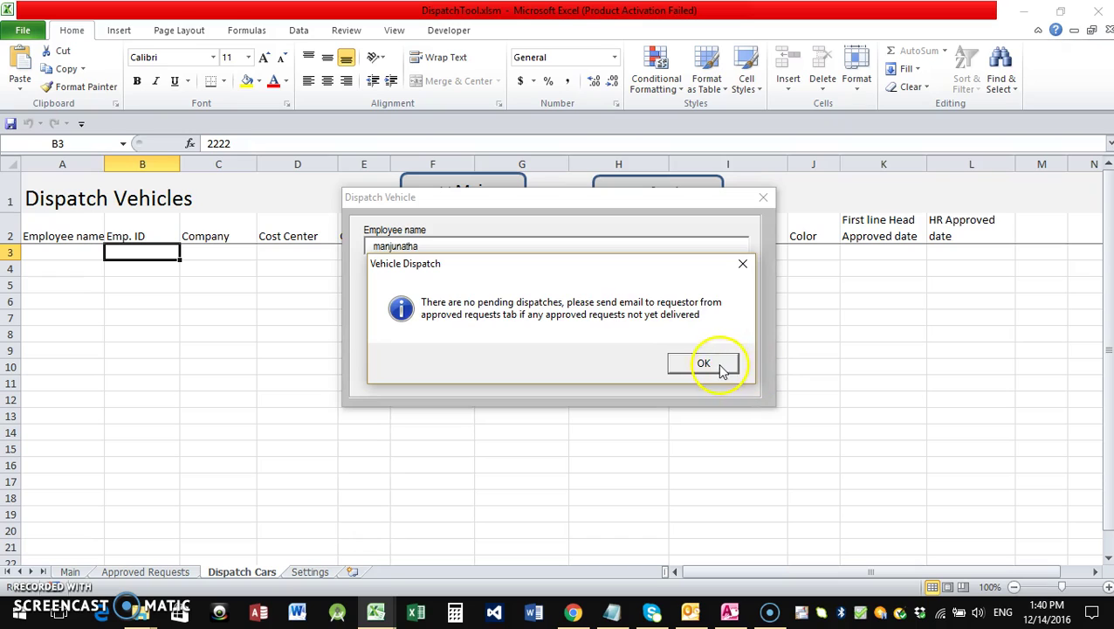
left_click(708, 364)
left_click(664, 366)
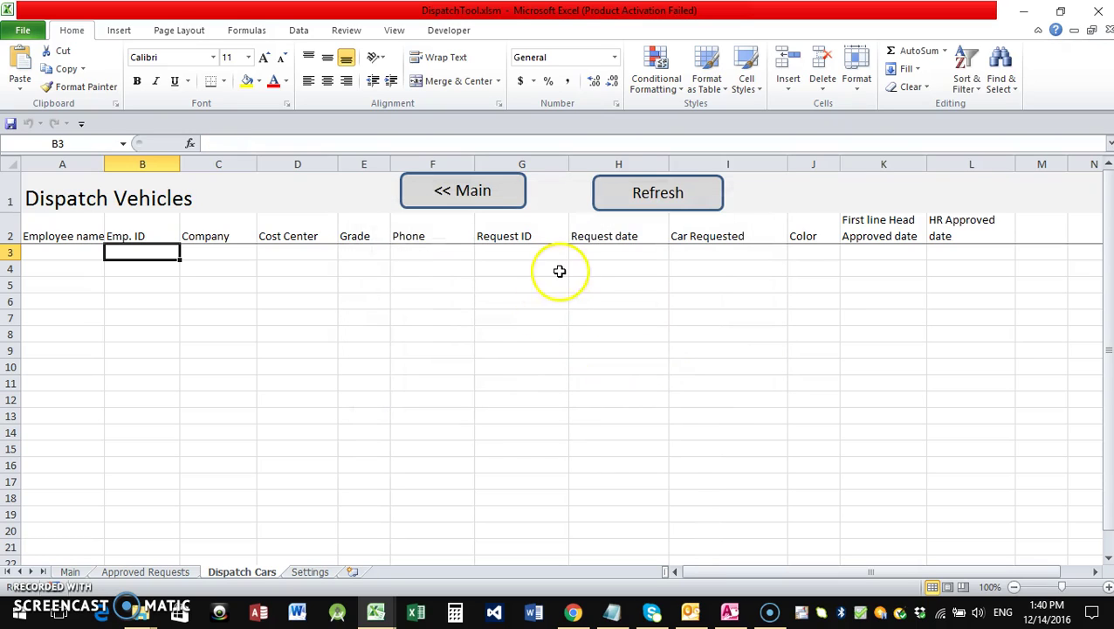
Switch to Outlook, read the ready-for-dispatch and vehicle-dispatched e-mails, and highlight the dispatched message's opening line.
left_click(686, 616)
left_click(275, 209)
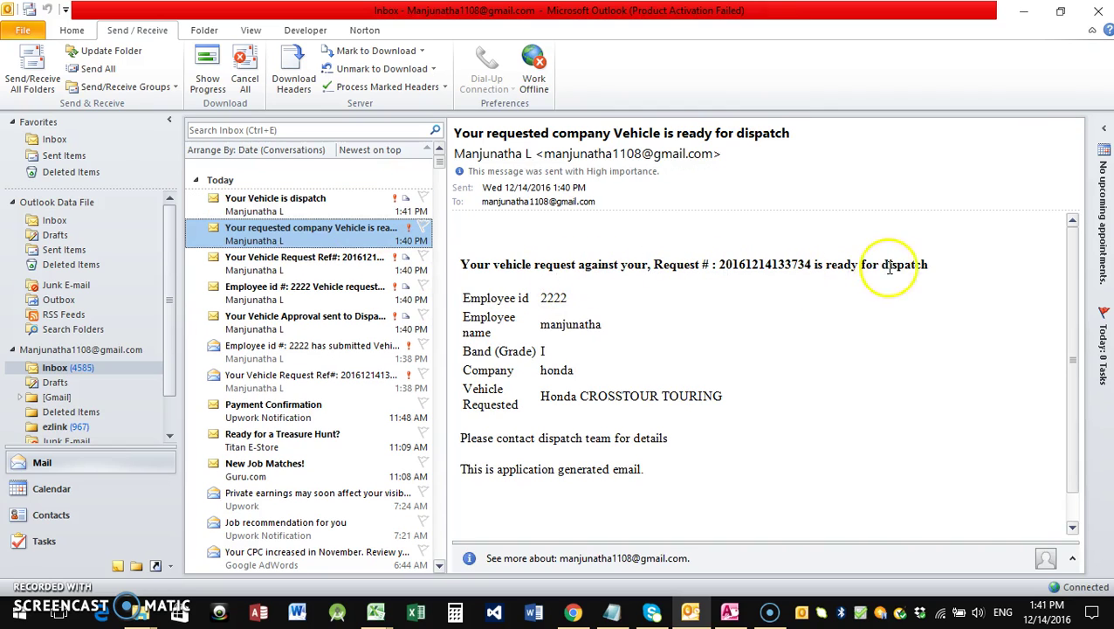
left_click(301, 204)
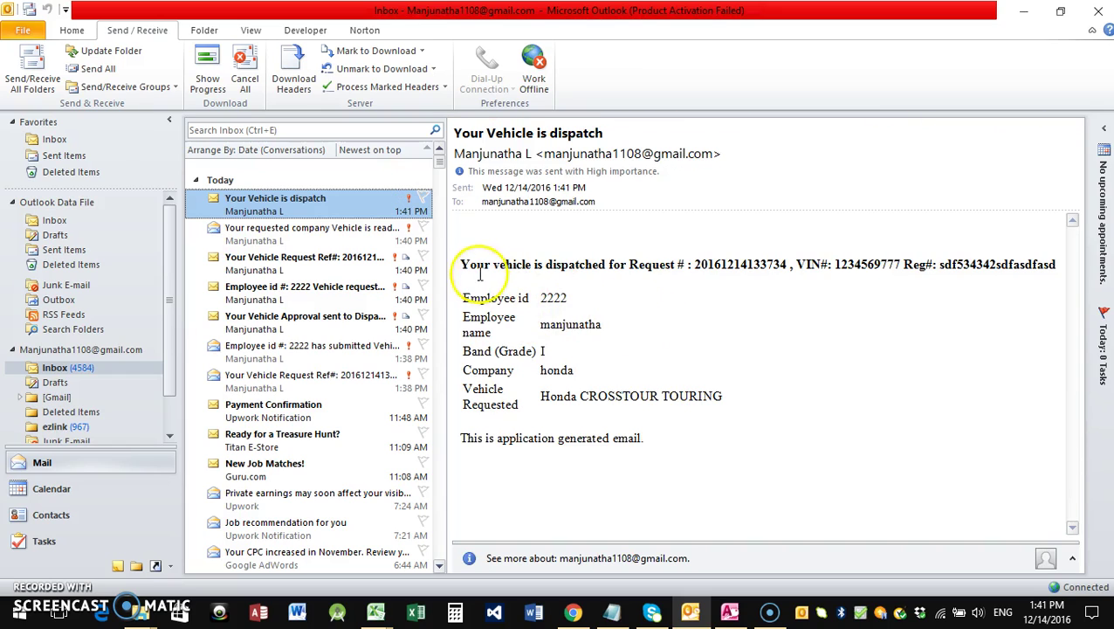
left_click_drag(461, 264, 693, 264)
Read the vehicle request reference e-mail about the dispatch notification and highlight part of its heading.
left_click(249, 263)
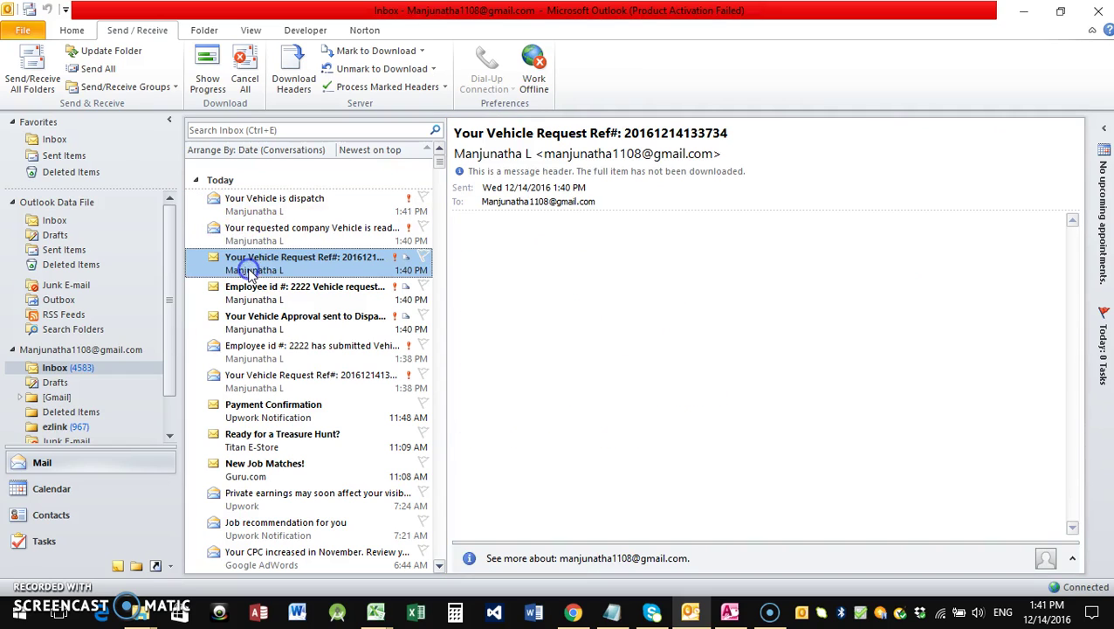
left_click_drag(579, 234, 750, 238)
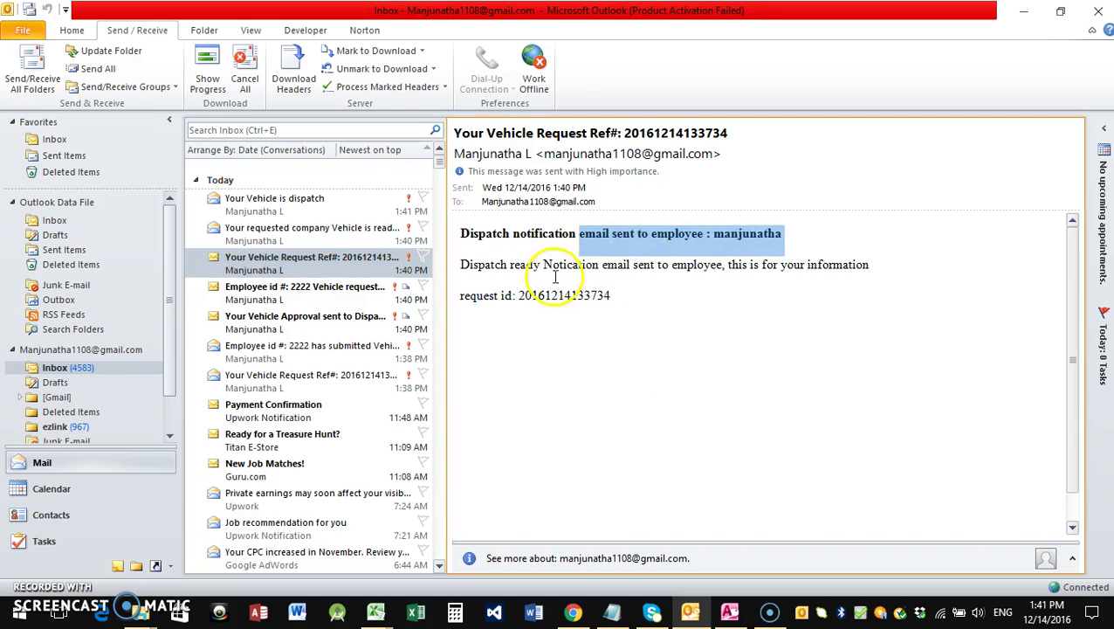
left_click(515, 276)
Read the request-approved e-mail addressed to the Dispatch Department, and open the message about the approval sent to dispatch.
left_click(288, 291)
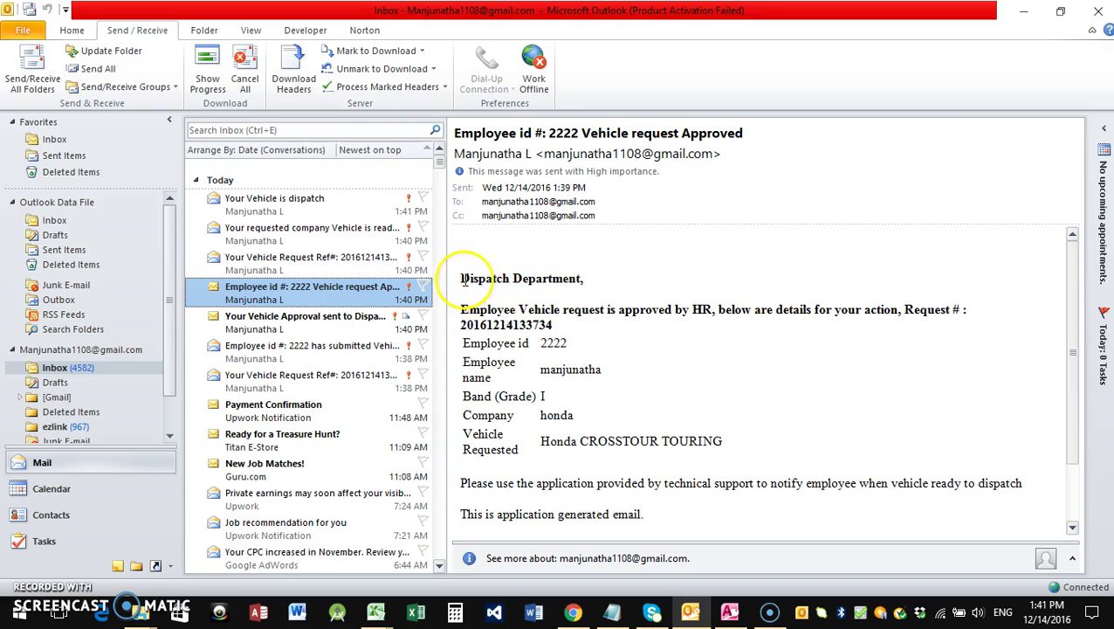
left_click_drag(464, 278, 571, 280)
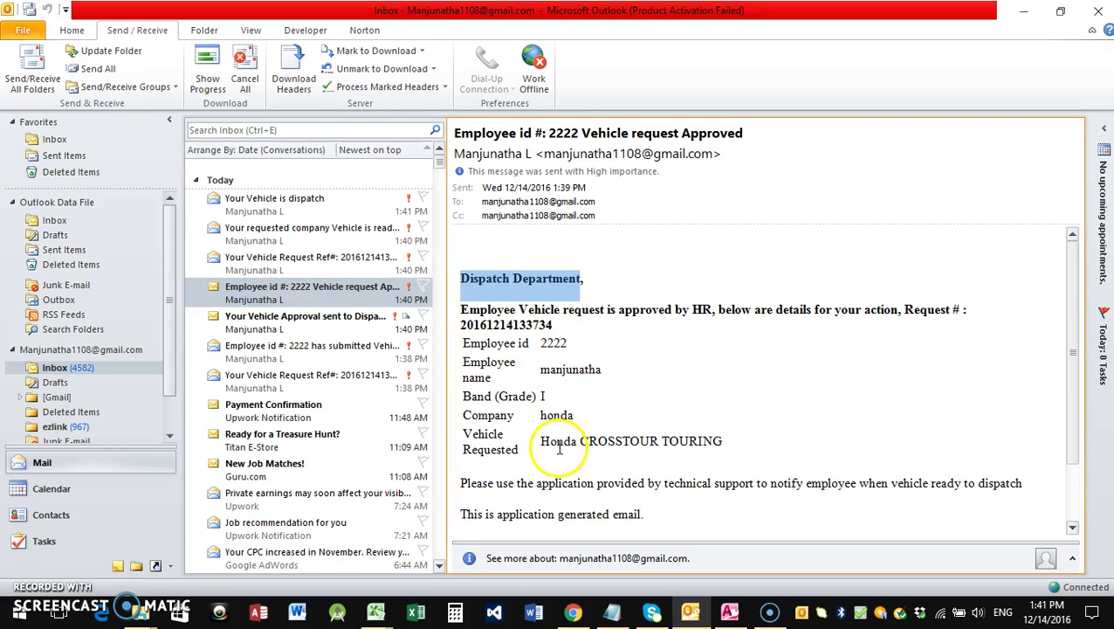
left_click_drag(551, 441, 577, 441)
left_click(645, 326)
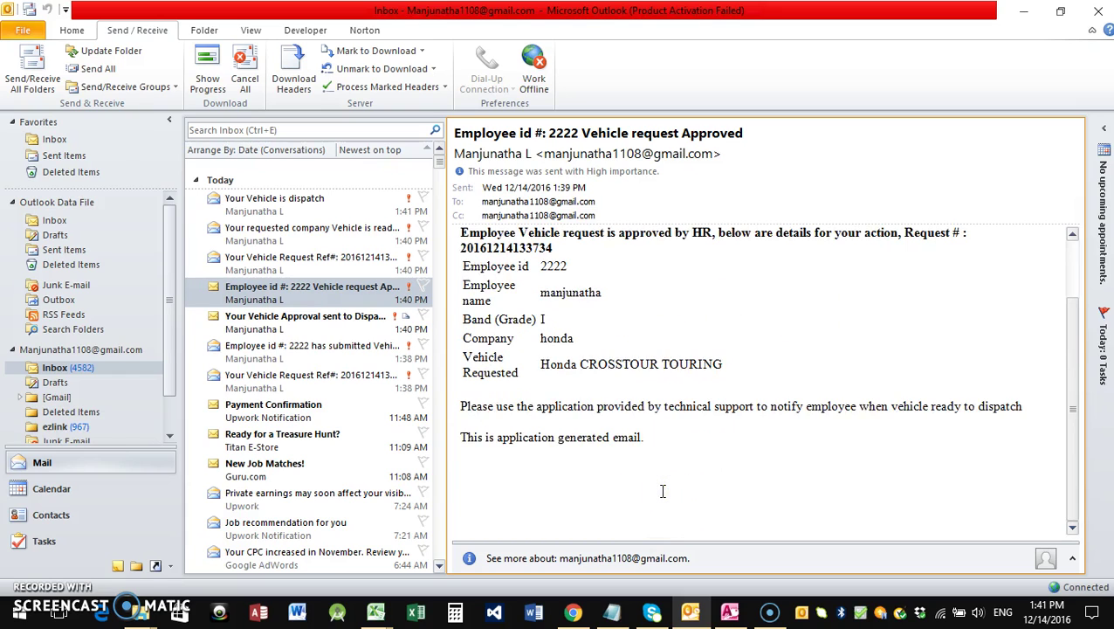
left_click(293, 316)
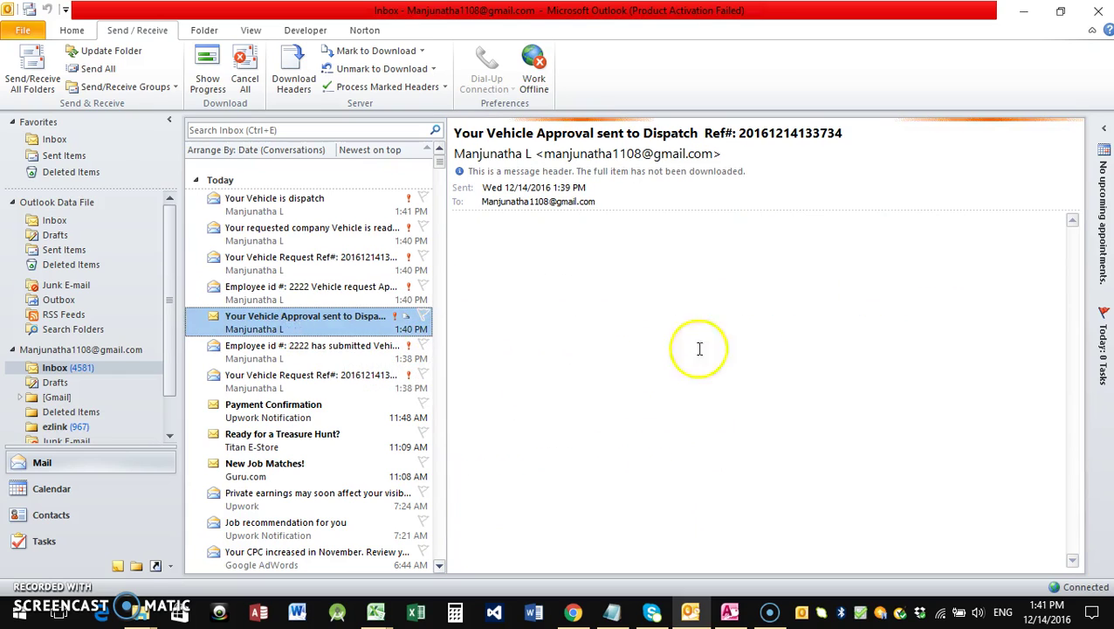
Switch back to Excel and close the DispatchTool.xlsm workbook.
left_click(1028, 14)
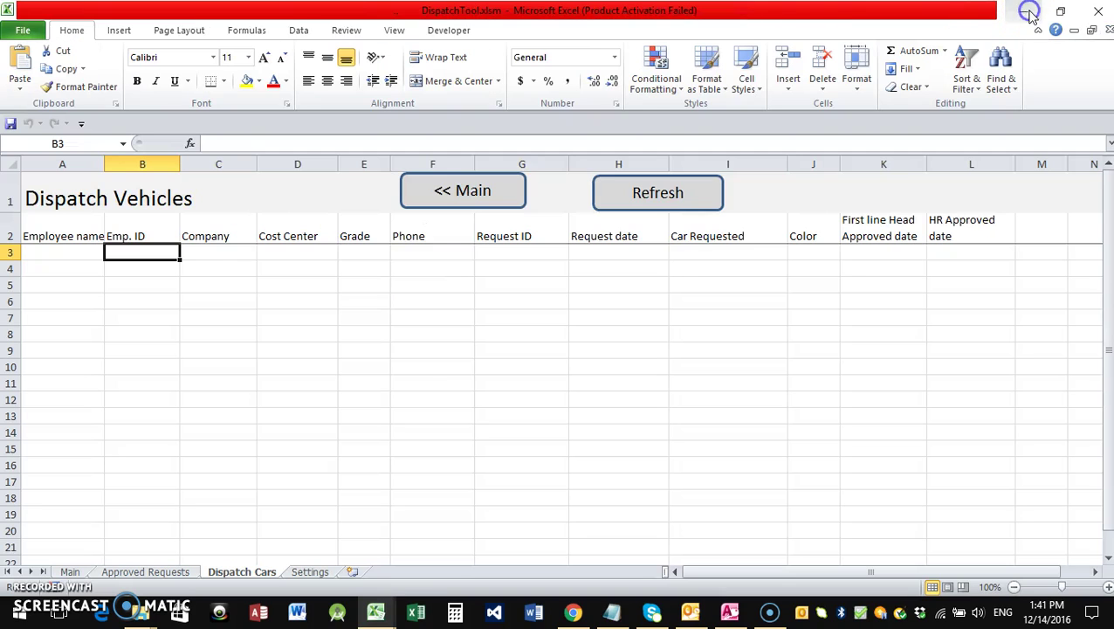
left_click(1103, 28)
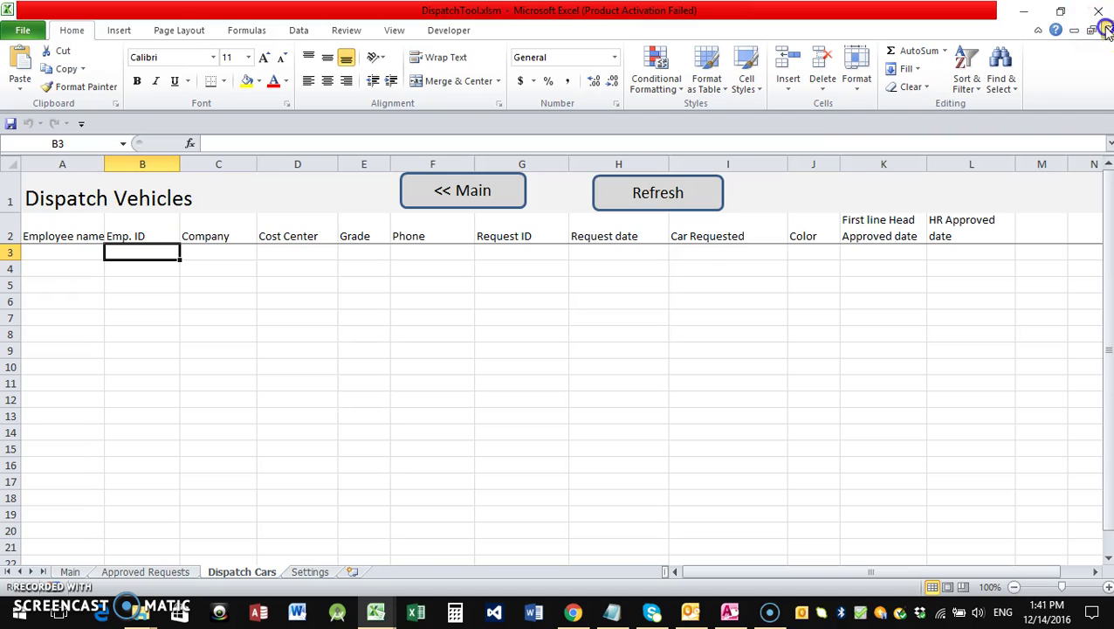
left_click(563, 325)
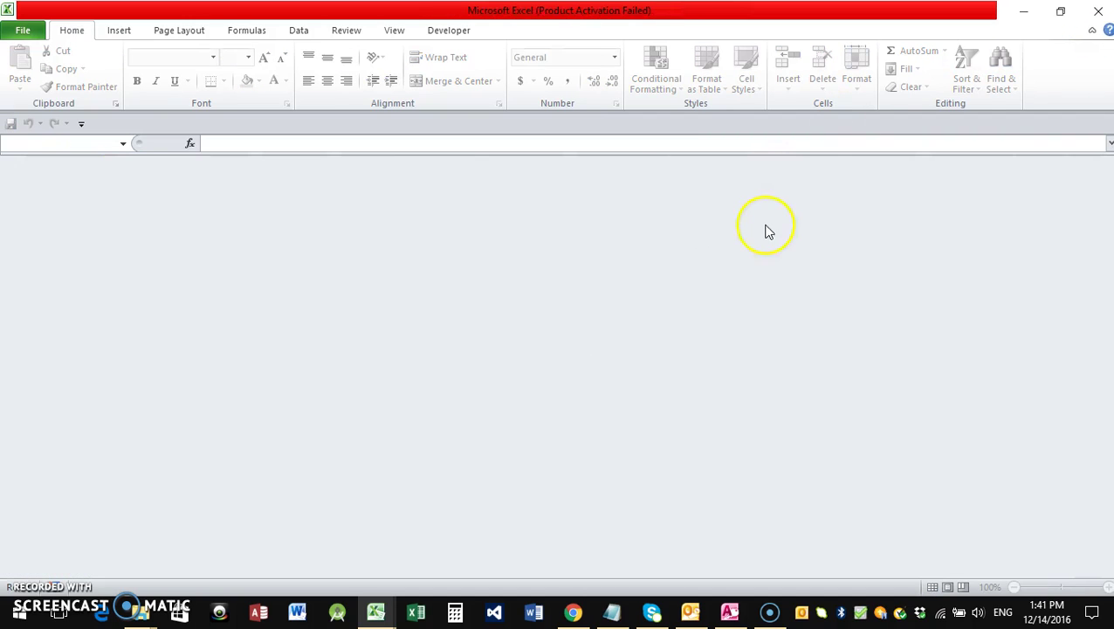
Close the empty Excel window.
left_click(1098, 10)
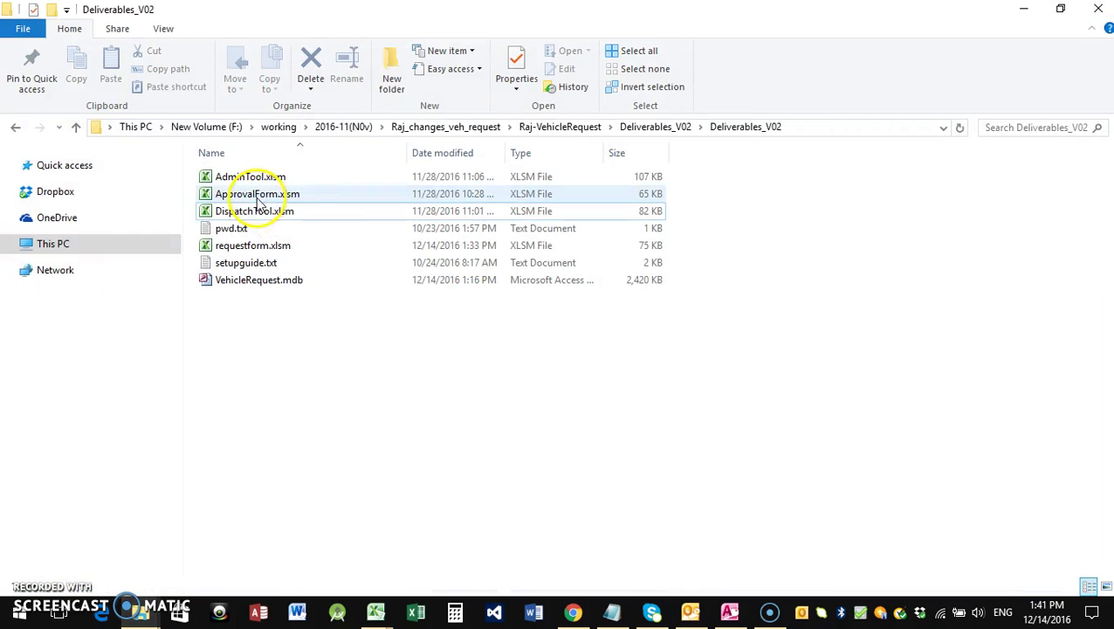
double_click(253, 247)
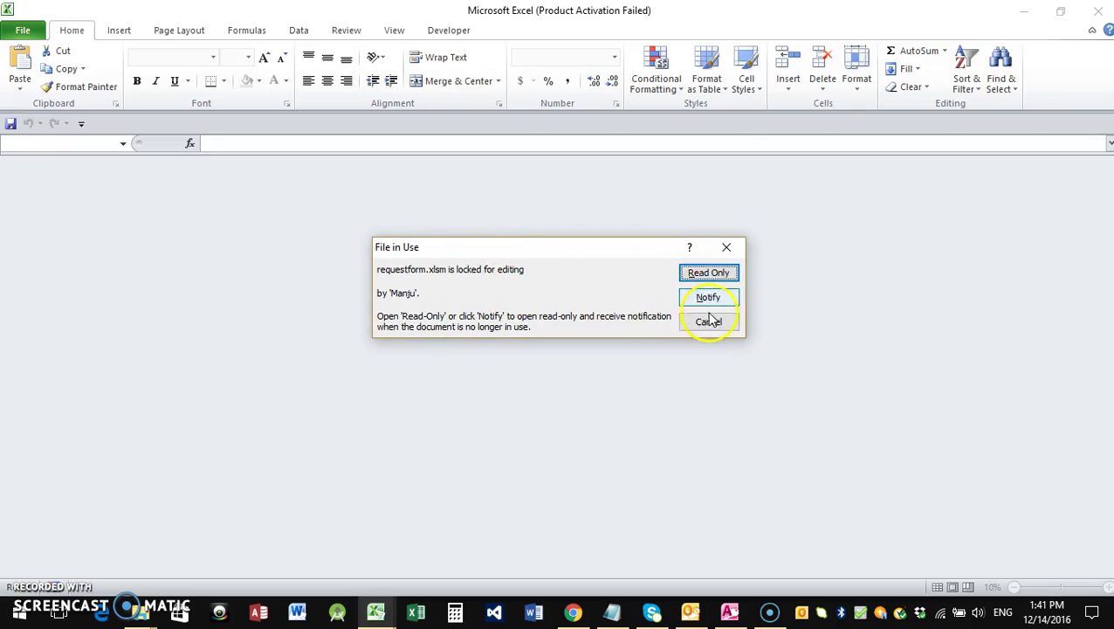
left_click(706, 319)
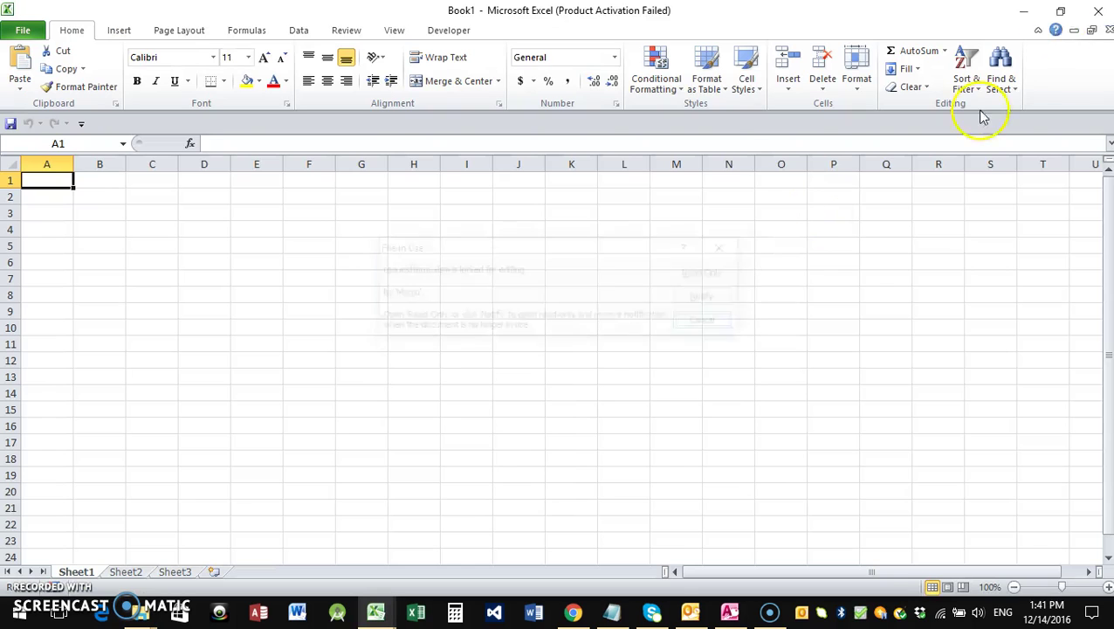
left_click(1099, 10)
Switch to the already open requestform.xlsm, launch a request, and log in with the second employee's ID, answering No to driving a demo vehicle.
mouse_move(376, 614)
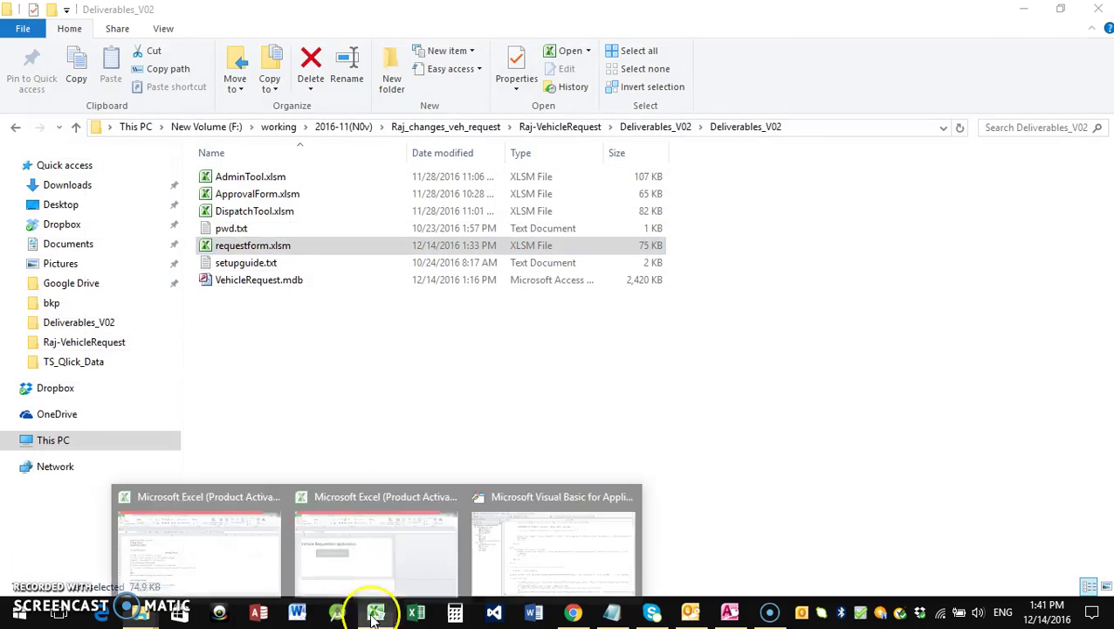
left_click(393, 550)
left_click(253, 292)
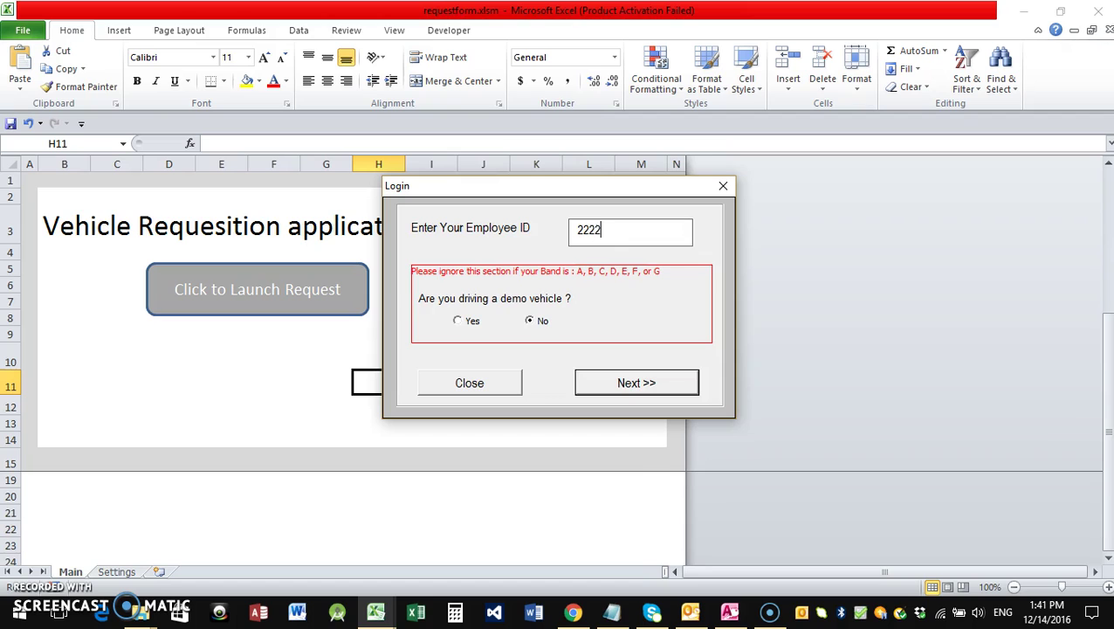
left_click(635, 384)
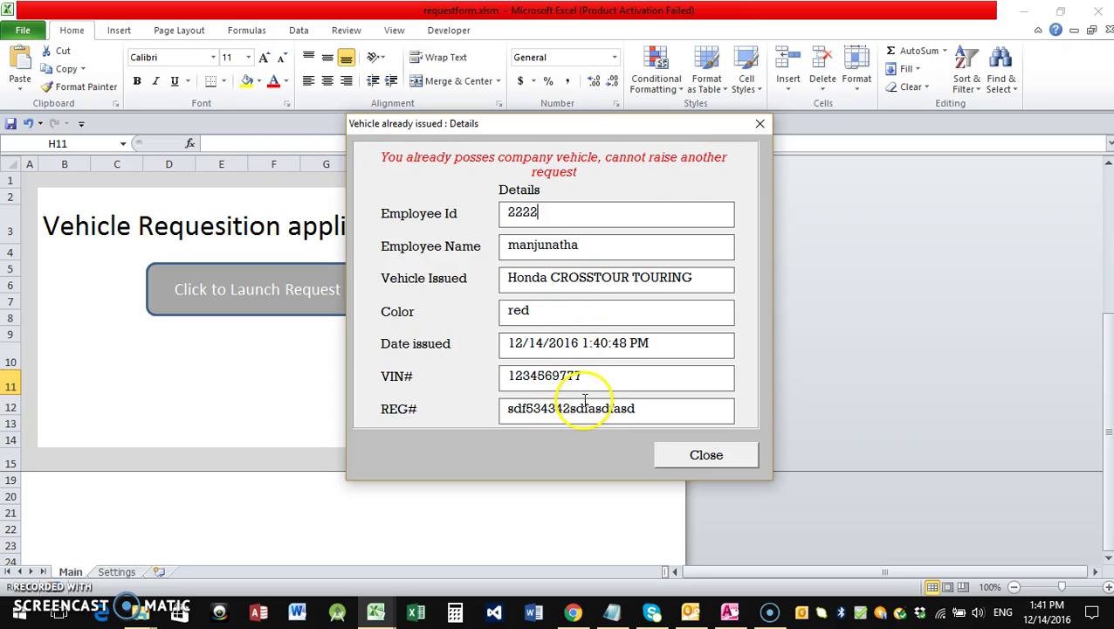
Highlight the VIN and review the registration in the issued-vehicle details, and close them.
left_click_drag(616, 377, 495, 384)
left_click(622, 407)
left_click(680, 455)
left_click(288, 297)
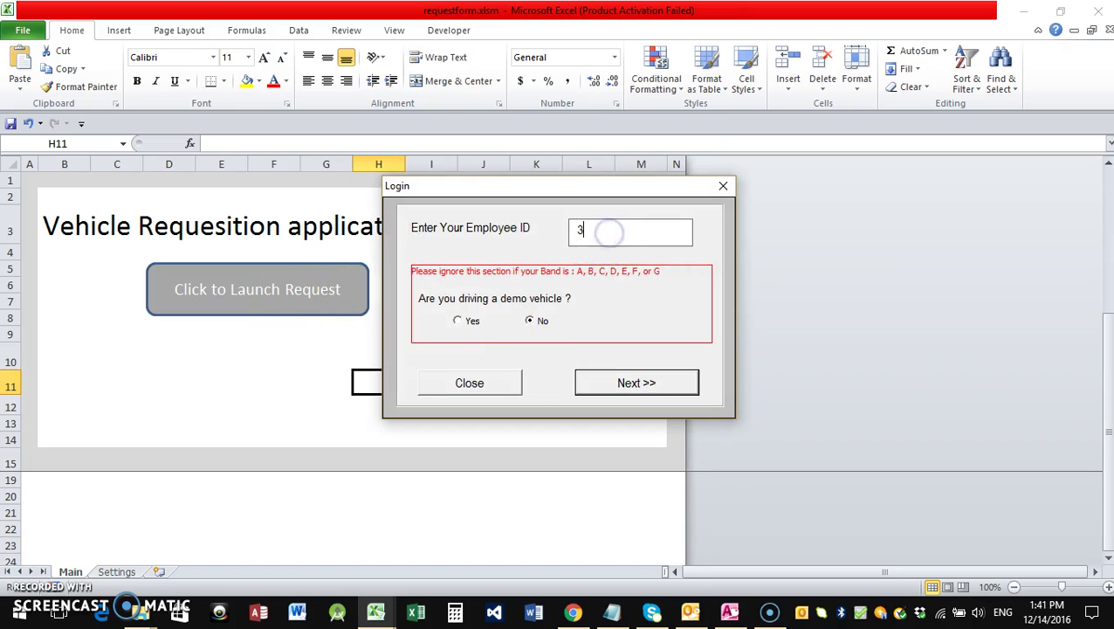
left_click(623, 377)
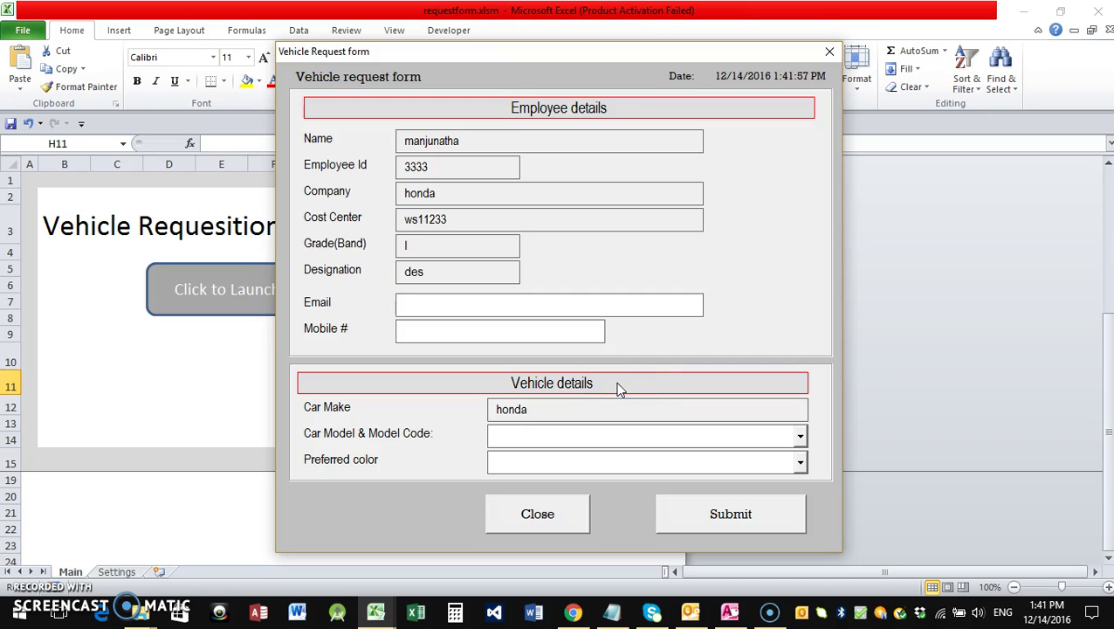
left_click(540, 516)
Switch to the Access database, check the third employee's vehicle allowance setting in Employee_Master, and minimise Access.
left_click(729, 611)
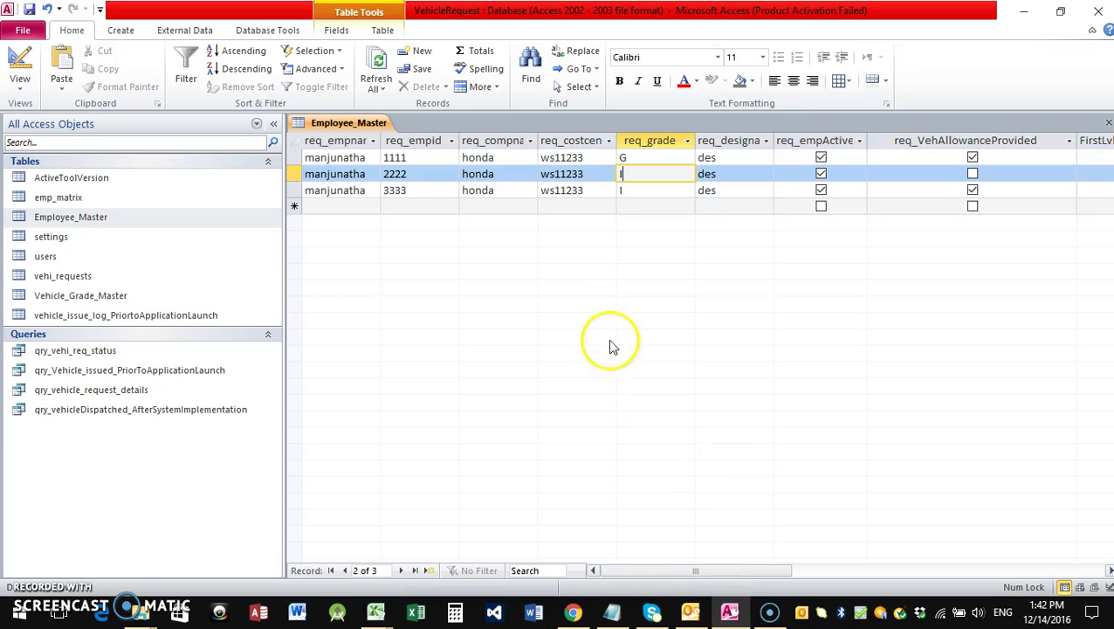
left_click(434, 191)
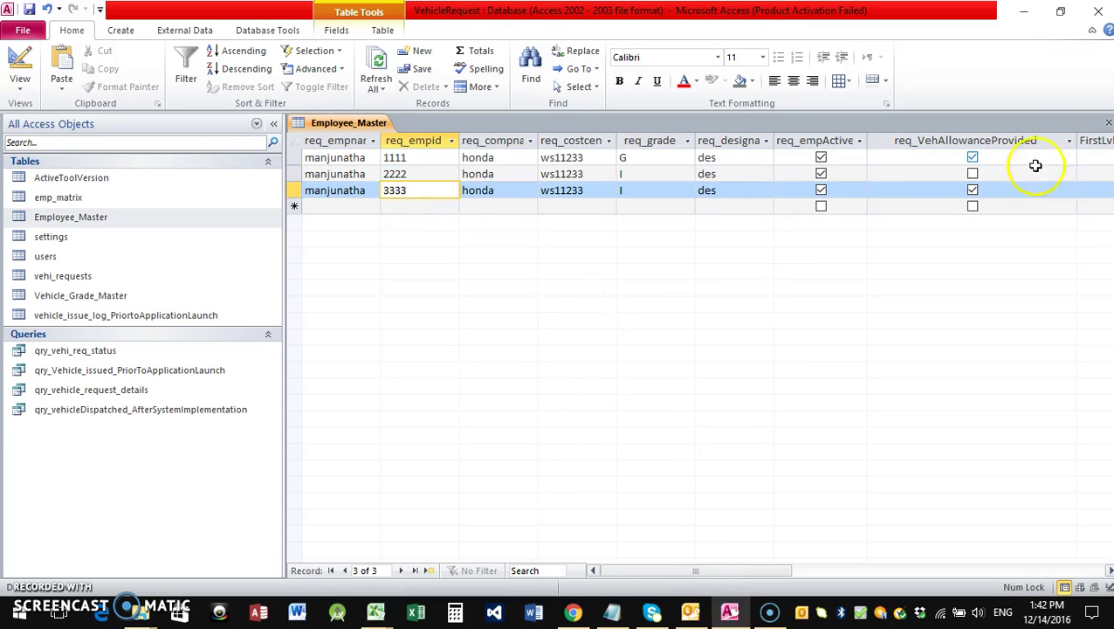
mouse_move(764, 571)
left_mouse_down()
mouse_move(957, 561)
mouse_move(778, 572)
left_mouse_up()
left_click(1027, 12)
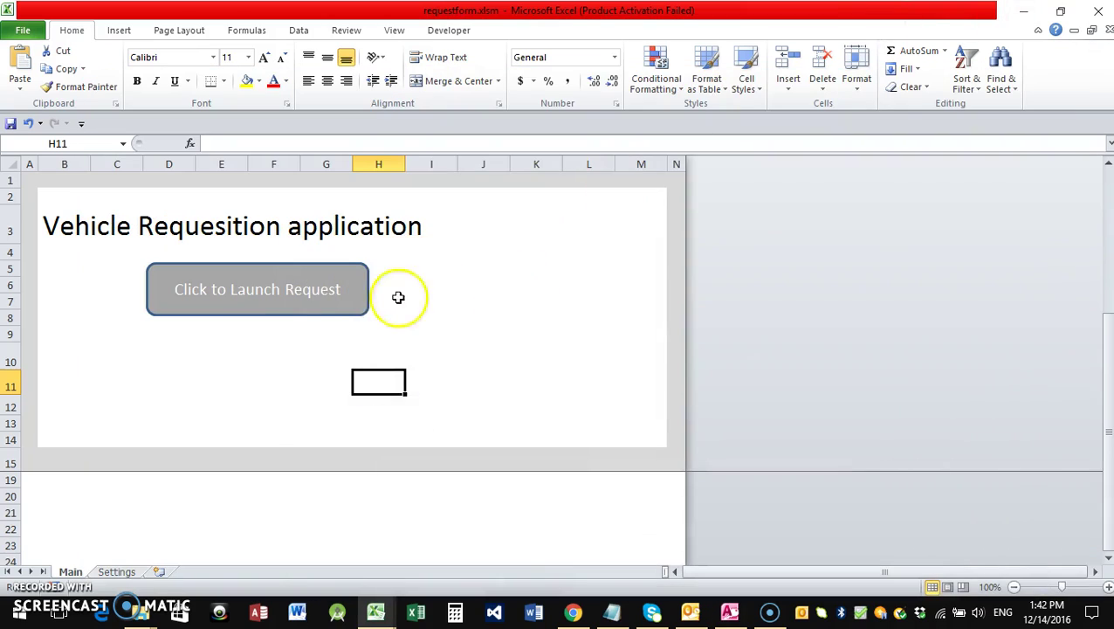
Submit a request login with the third employee's ID and Yes for driving a demo vehicle, acknowledge the response, and close the login form.
left_click(354, 305)
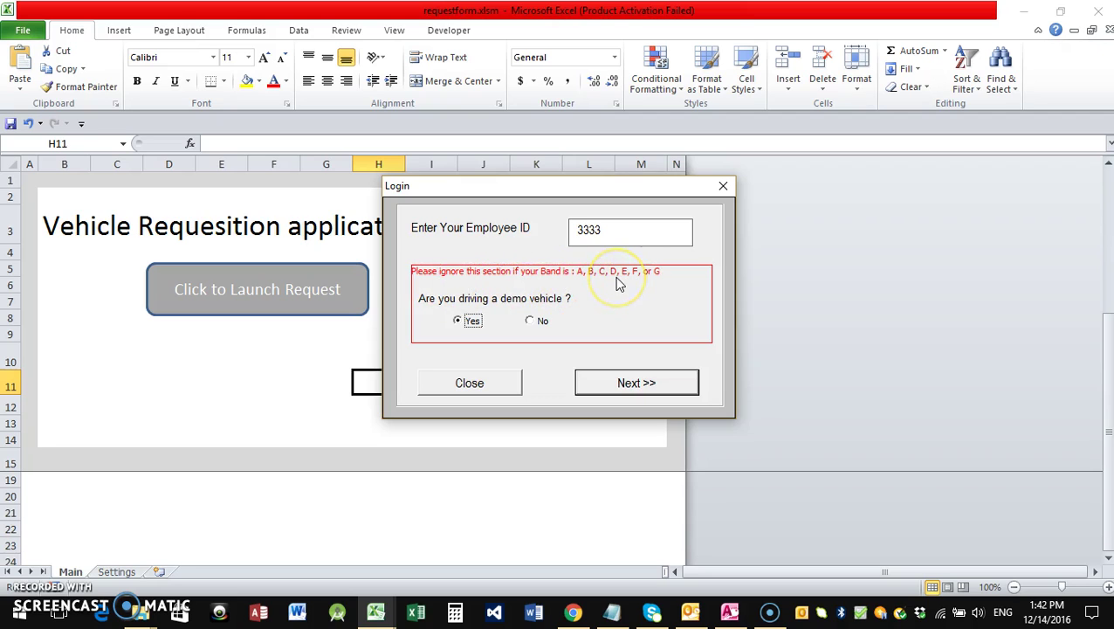
left_click(604, 383)
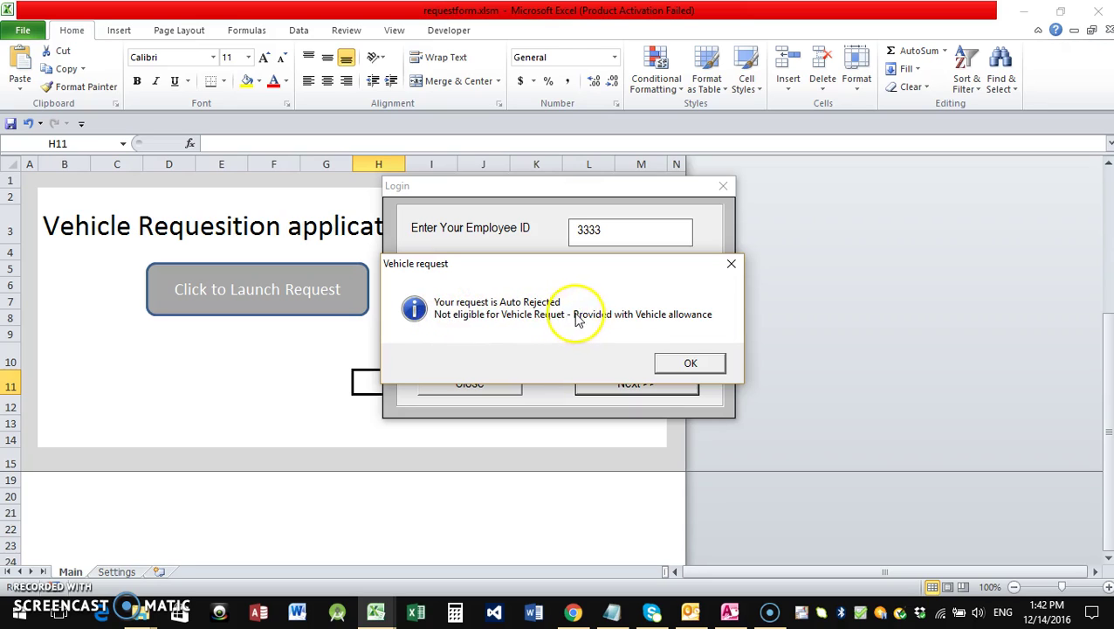
left_click(691, 364)
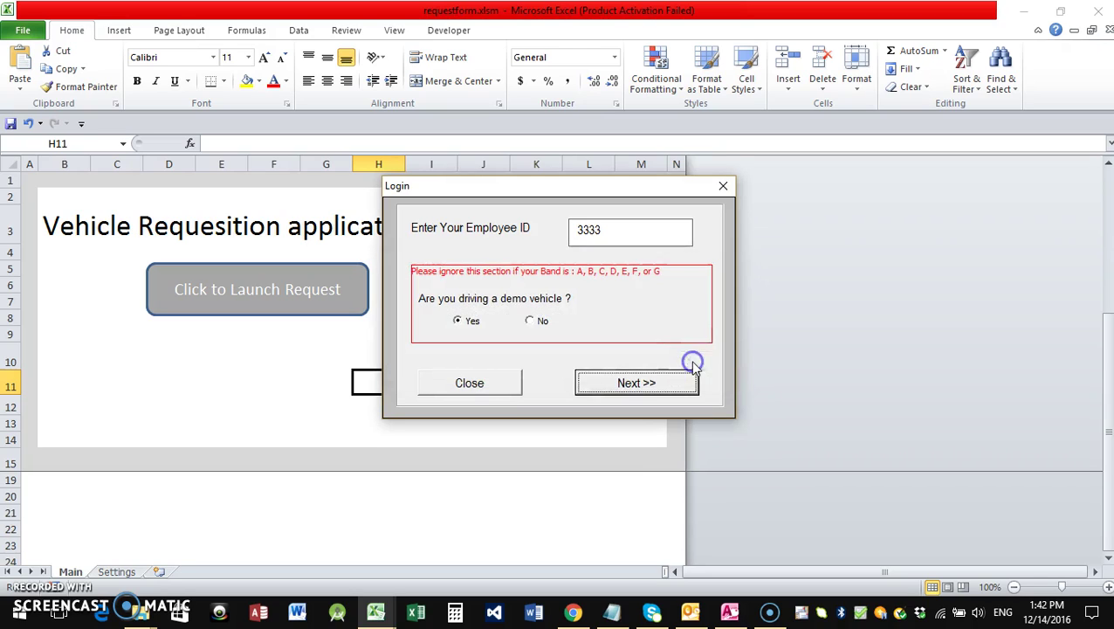
left_click(500, 391)
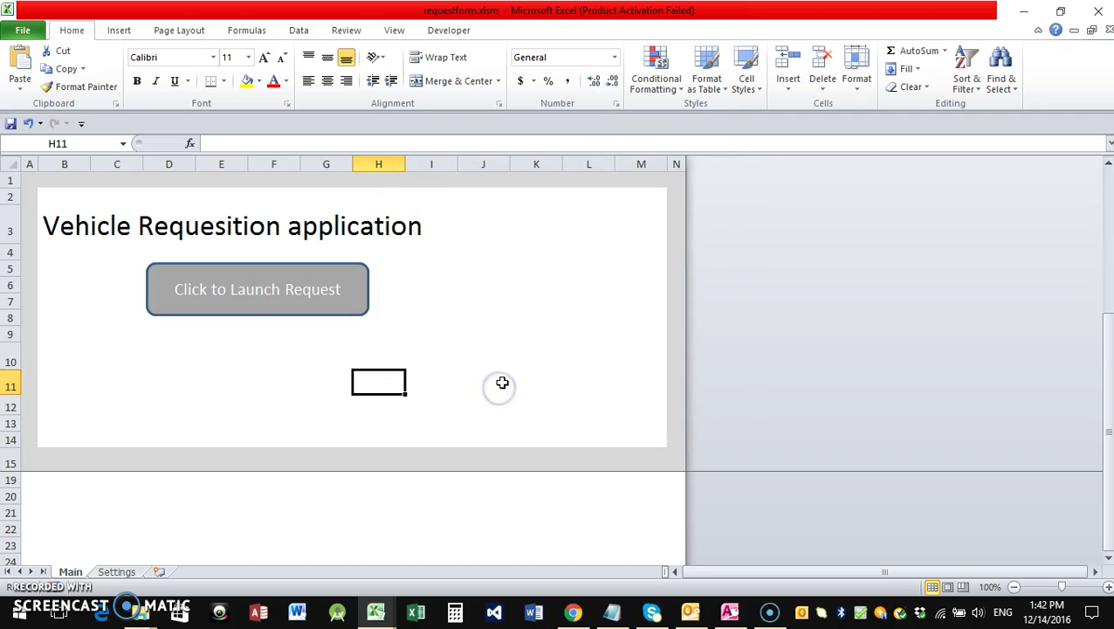
Switch to Outlook, open the newest e-mail about the request auto-reject details, and highlight its notice line and employee details while reading.
left_click(706, 614)
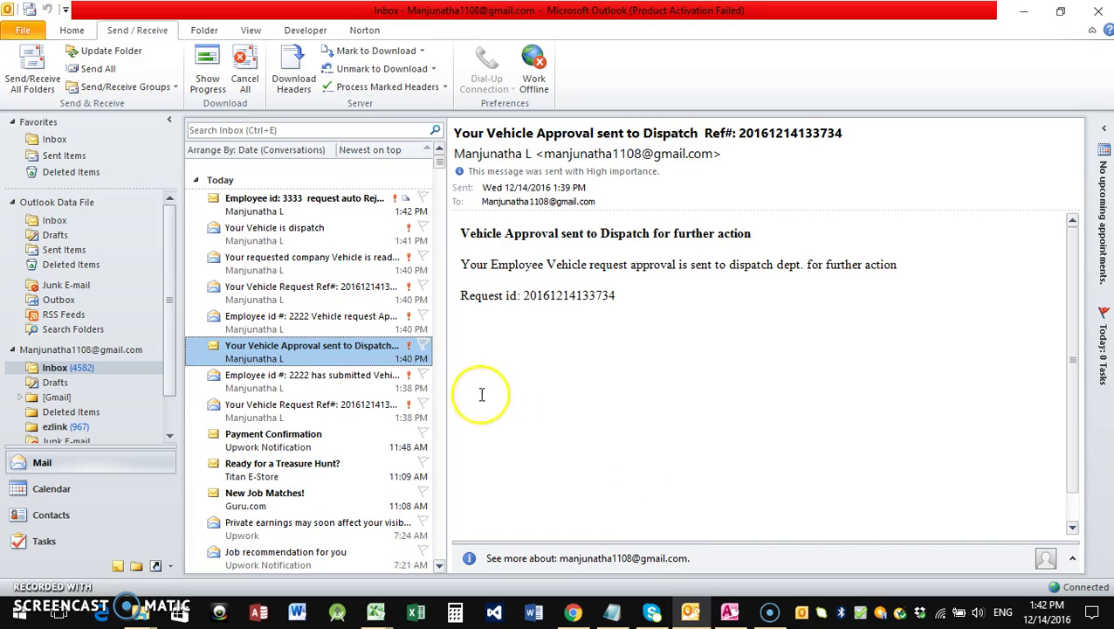
left_click(261, 199)
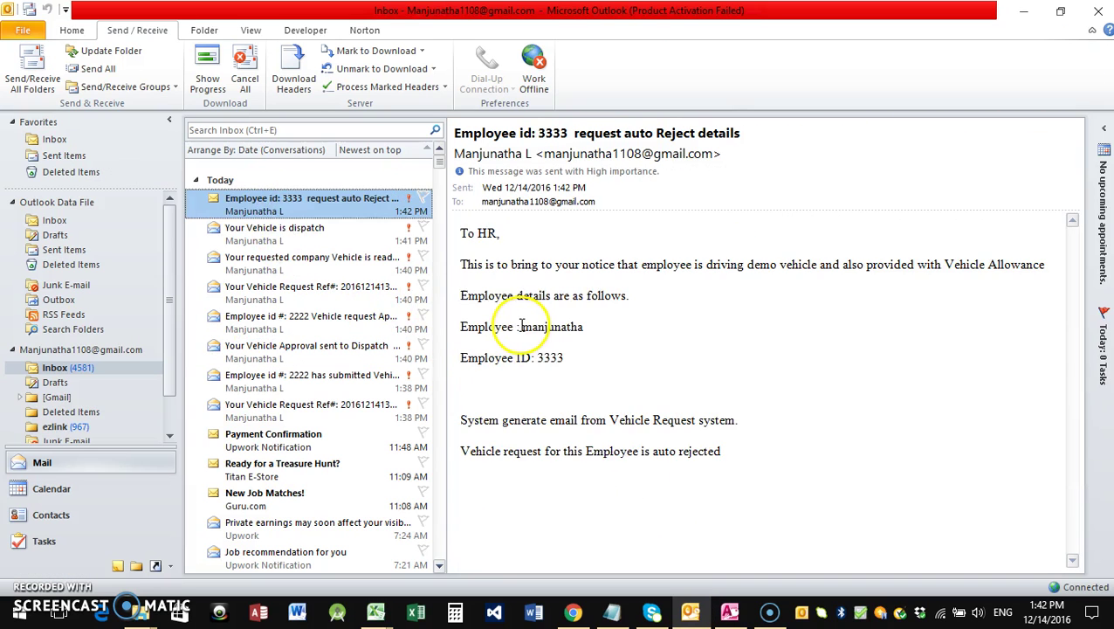
left_click_drag(460, 266, 834, 270)
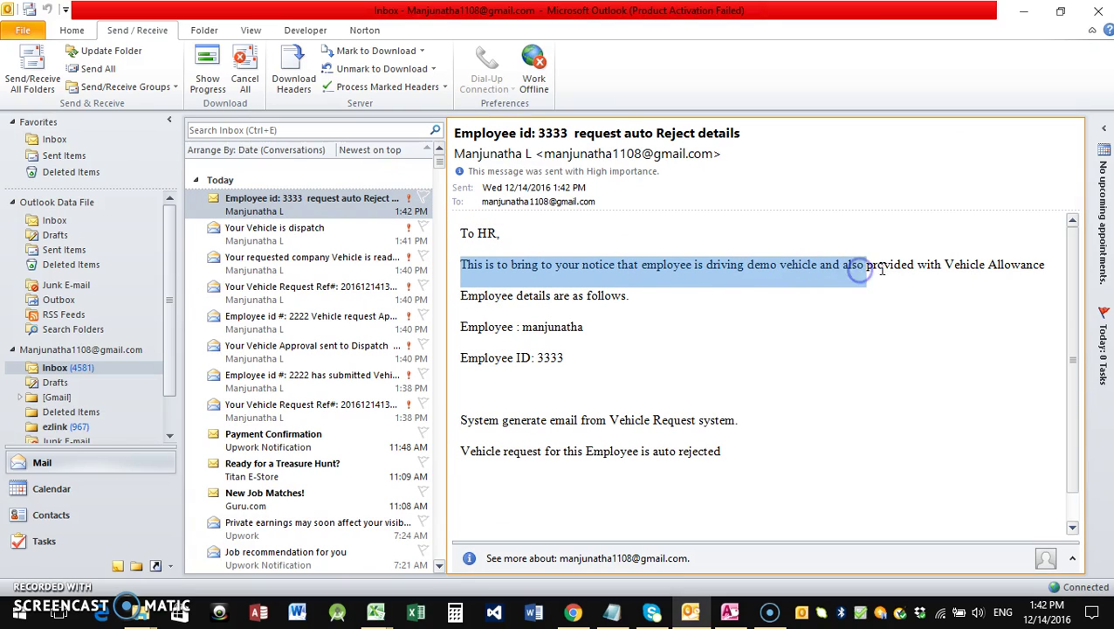
left_click(913, 265)
left_click_drag(450, 325, 768, 450)
left_click(749, 445)
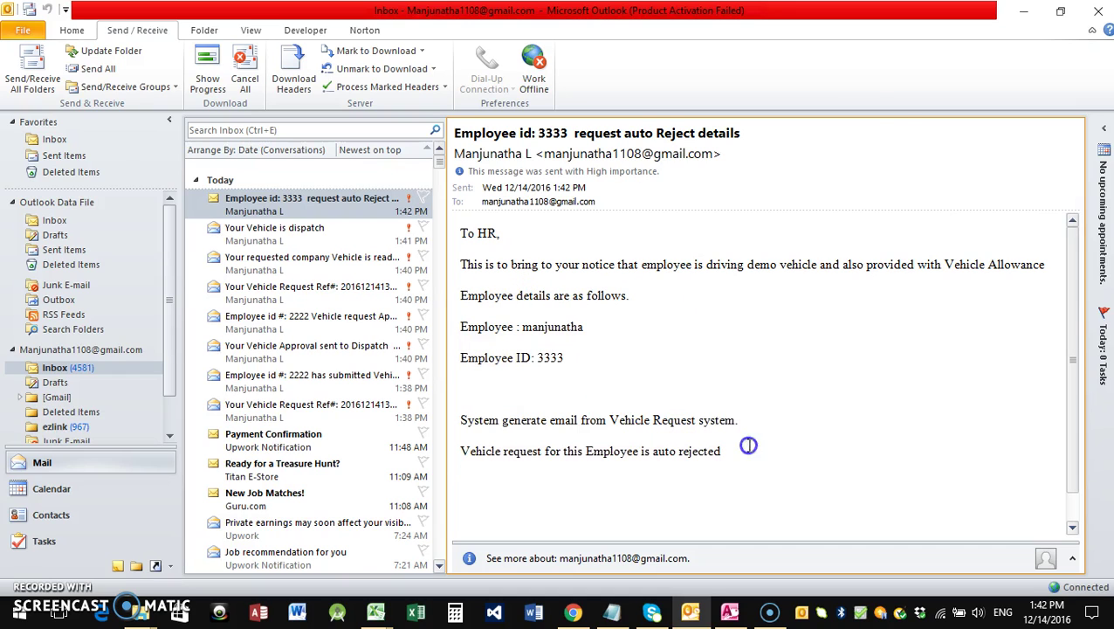
Reselect the auto-reject message in the inbox and minimise Outlook to return to the request workbook.
left_click(308, 223)
left_click(306, 207)
left_click(1028, 14)
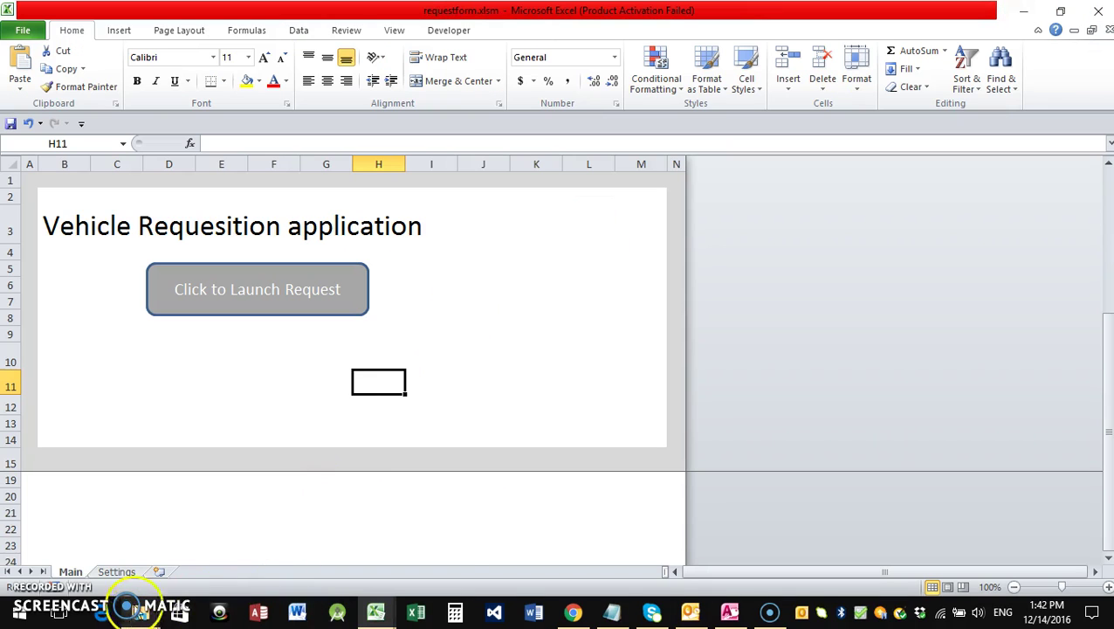